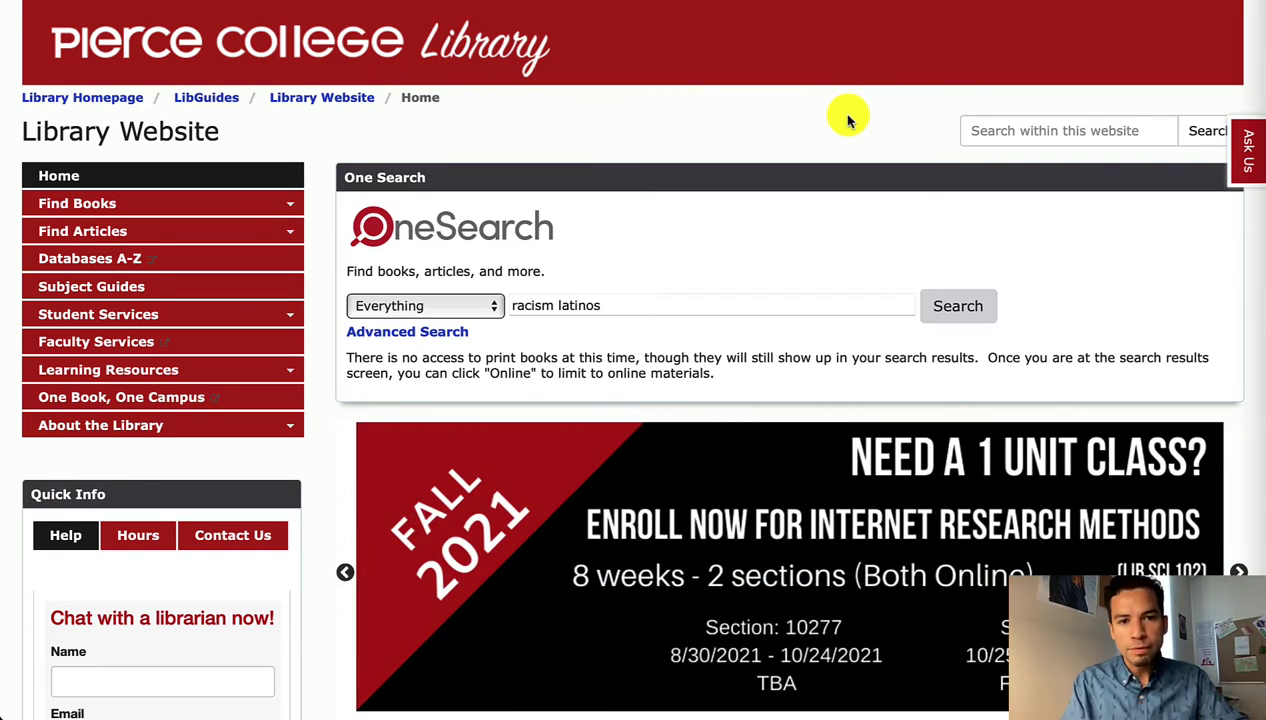
# Step: Run the 'racism latinos' OneSearch query with the Everything scope, returning 40,618 results
pyautogui.scroll(-2, 839, 189)
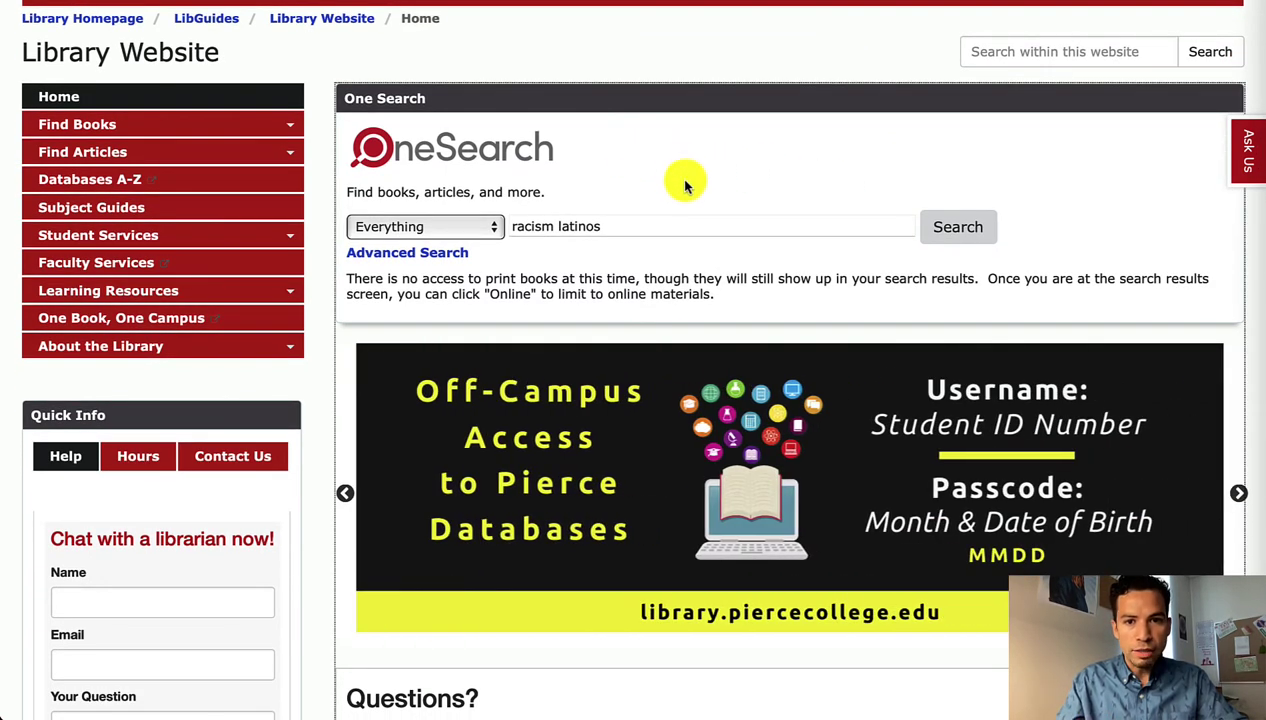
pyautogui.click(631, 224)
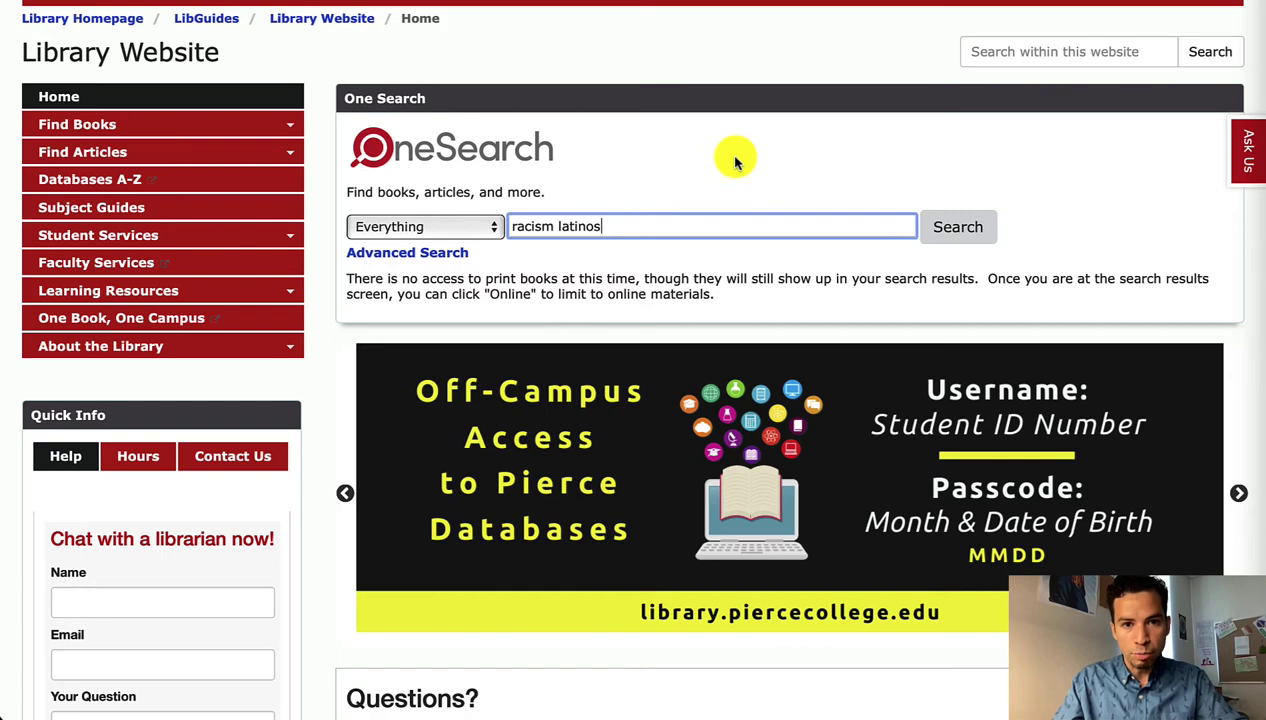
pyautogui.scroll(2, 735, 162)
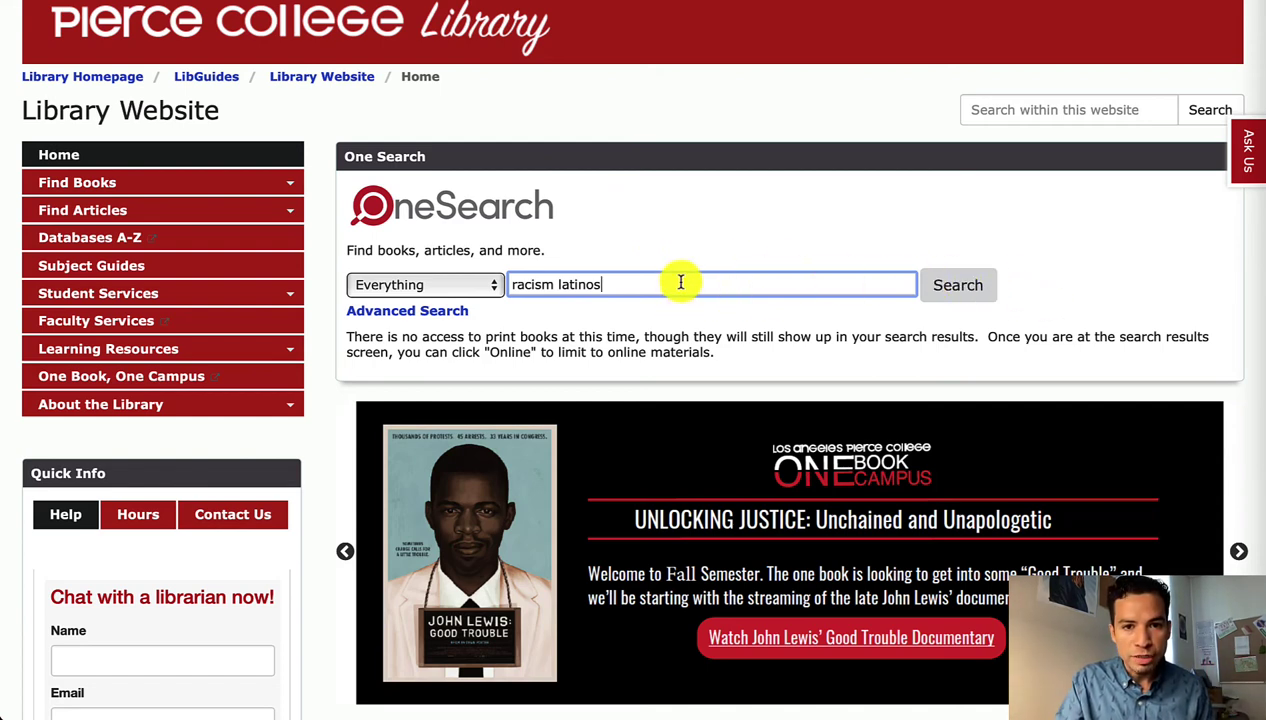
pyautogui.click(491, 287)
pyautogui.click(491, 287)
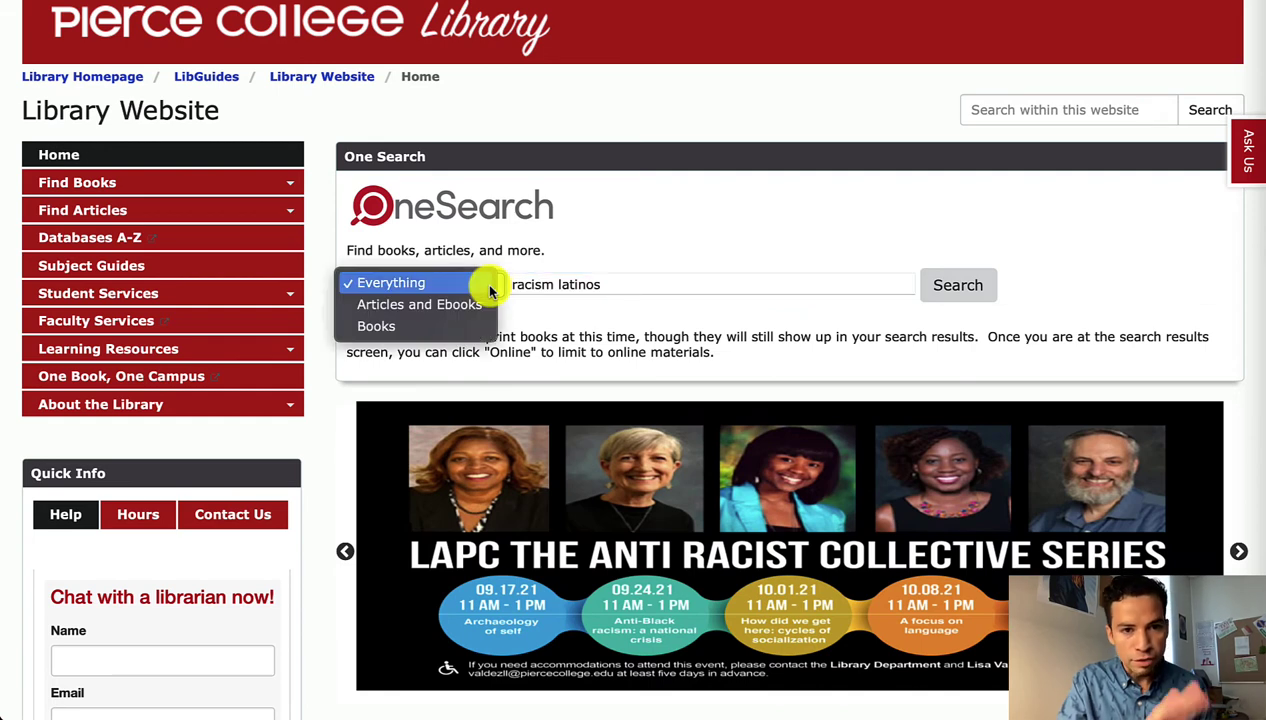
pyautogui.click(490, 286)
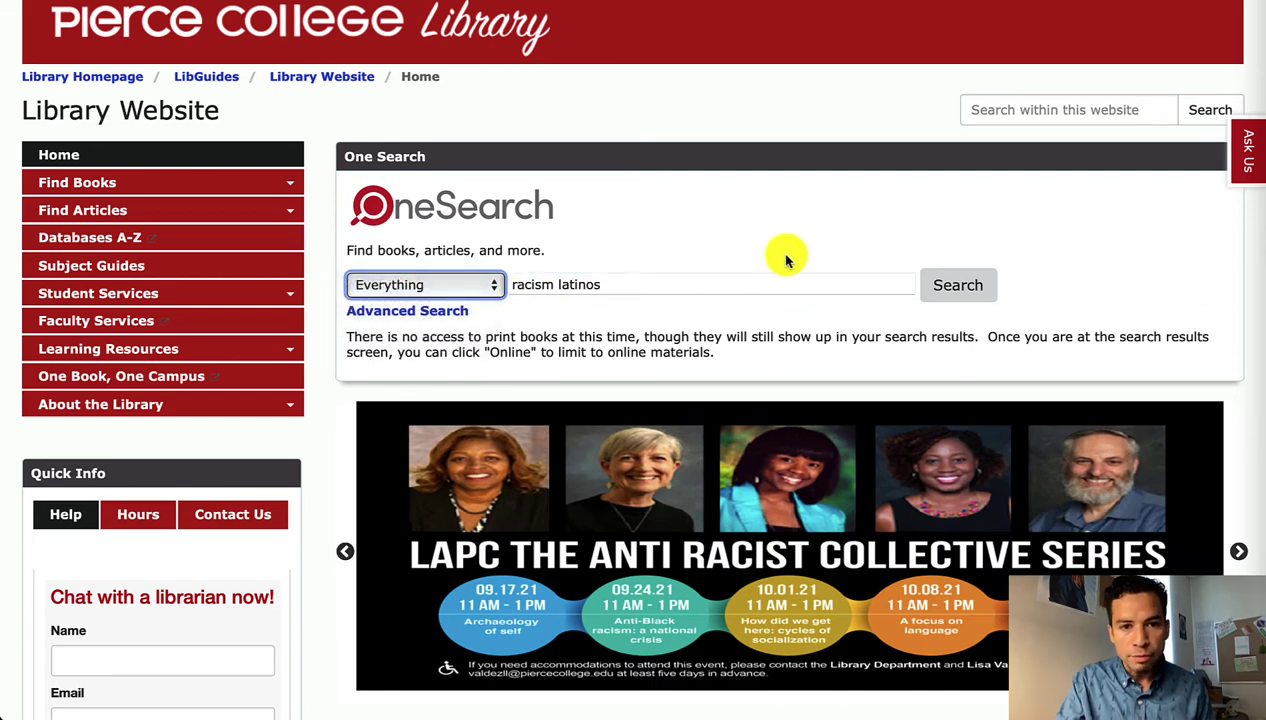
pyautogui.click(962, 287)
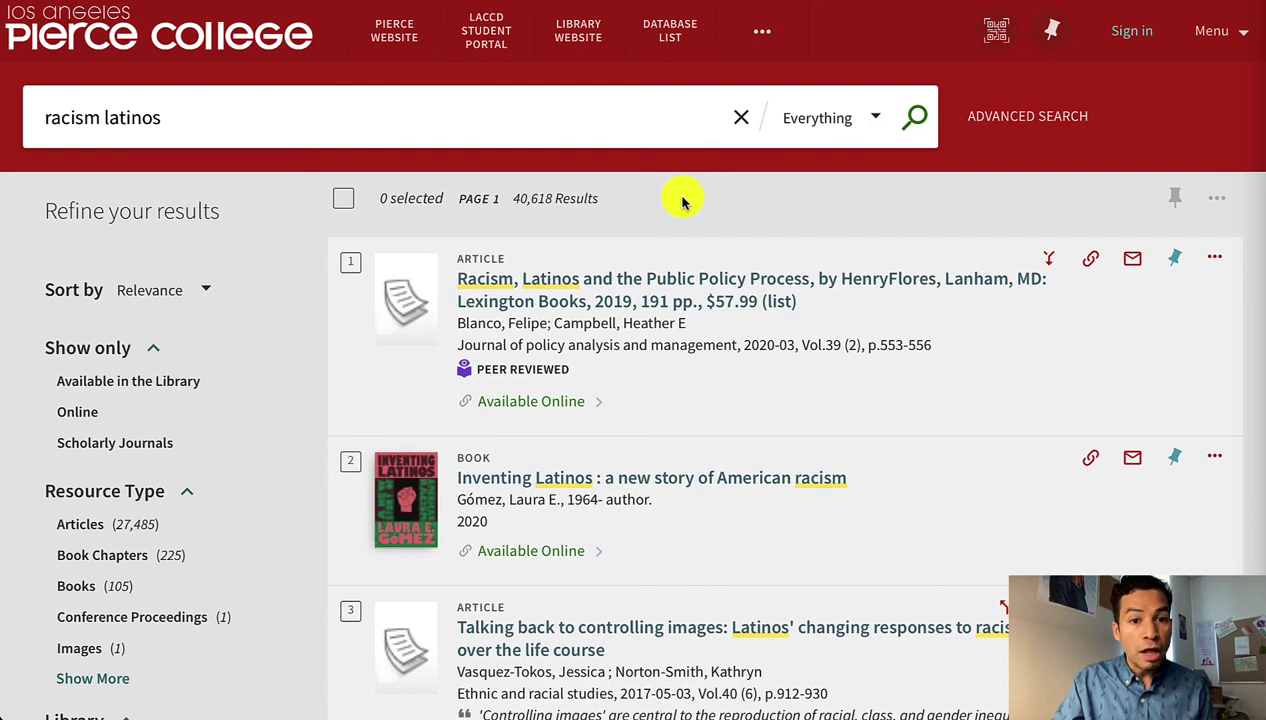
pyautogui.scroll(-2, 316, 339)
pyautogui.moveTo(319, 333)
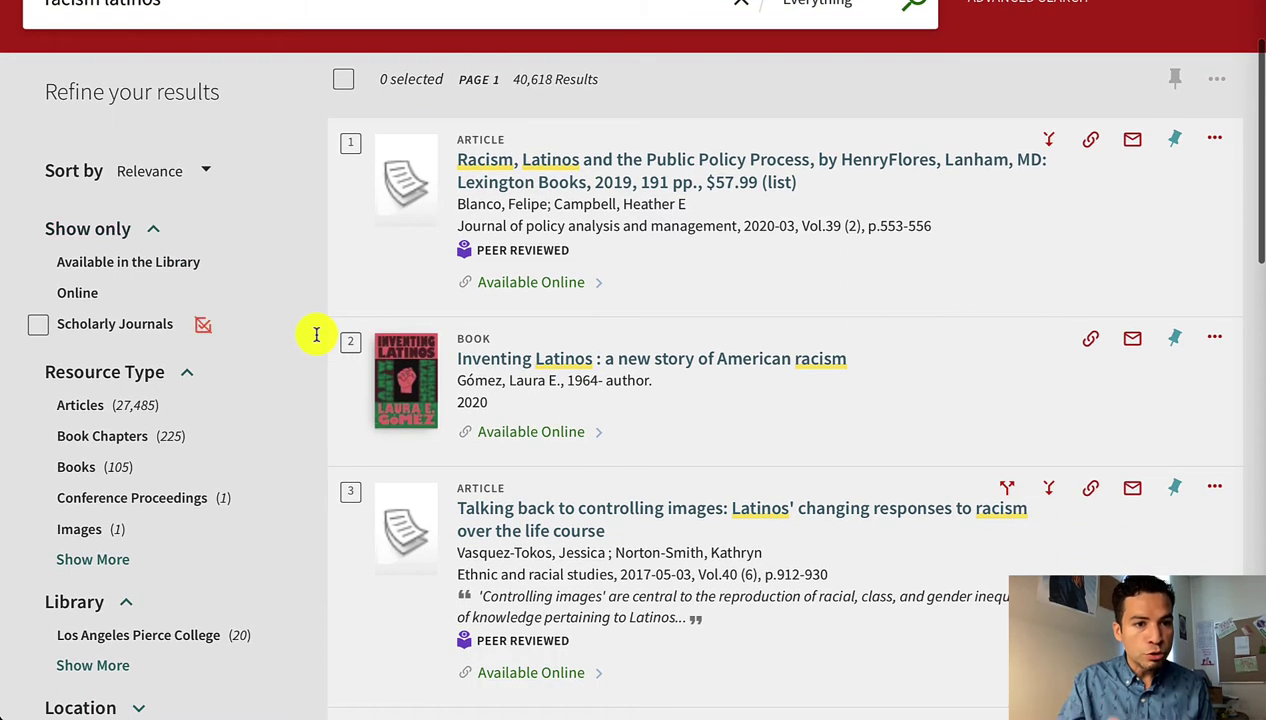
# Step: Apply the Scholarly Journals and Articles filters, leaving 17,409 results
pyautogui.click(95, 334)
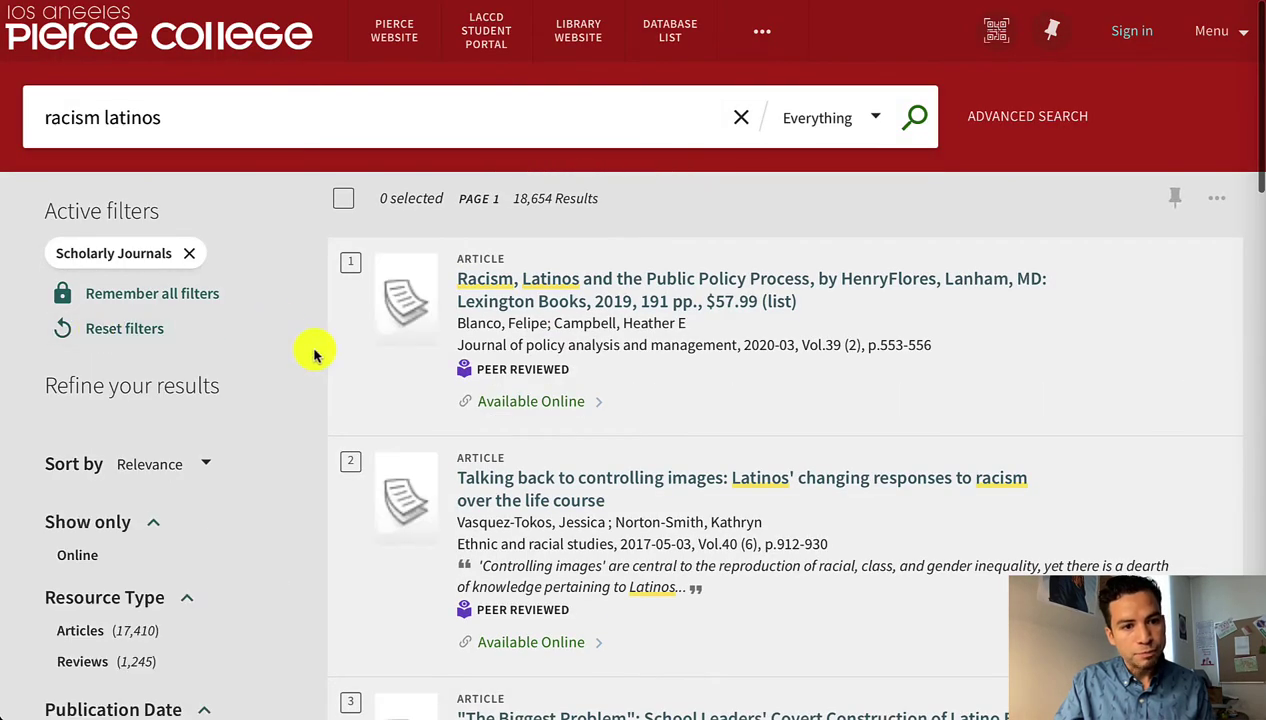
pyautogui.scroll(-1, 311, 350)
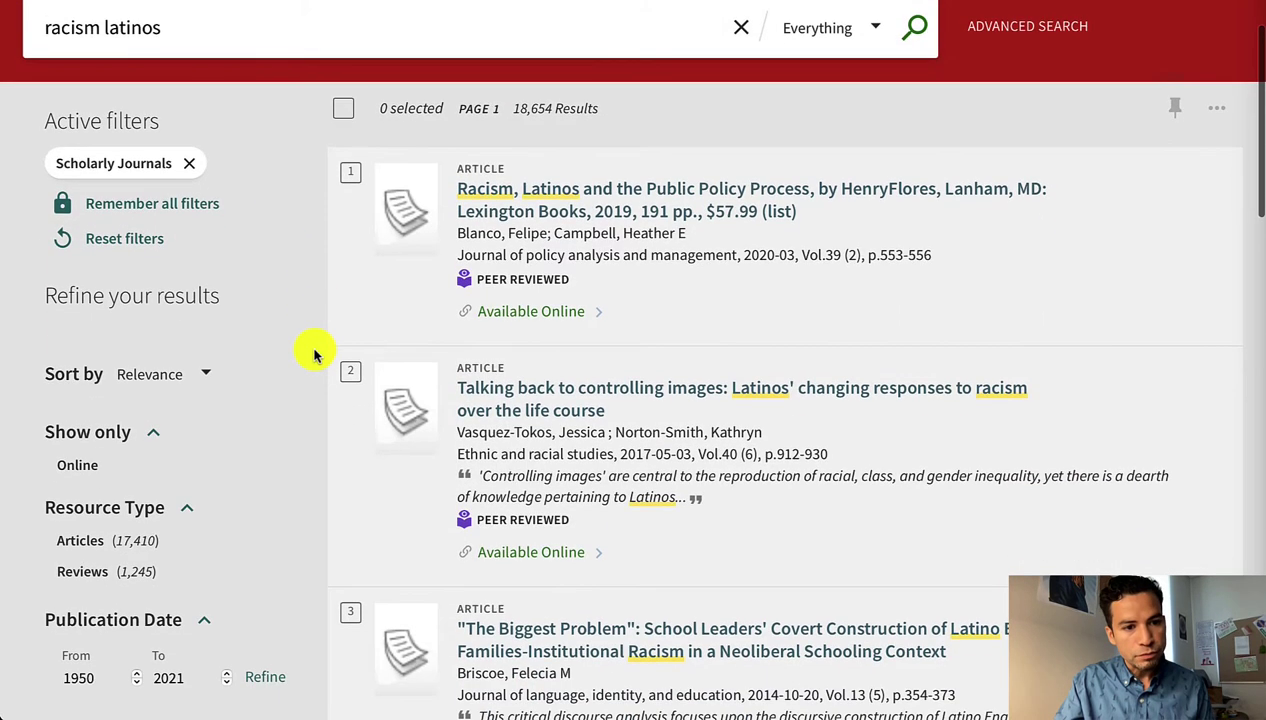
pyautogui.click(40, 548)
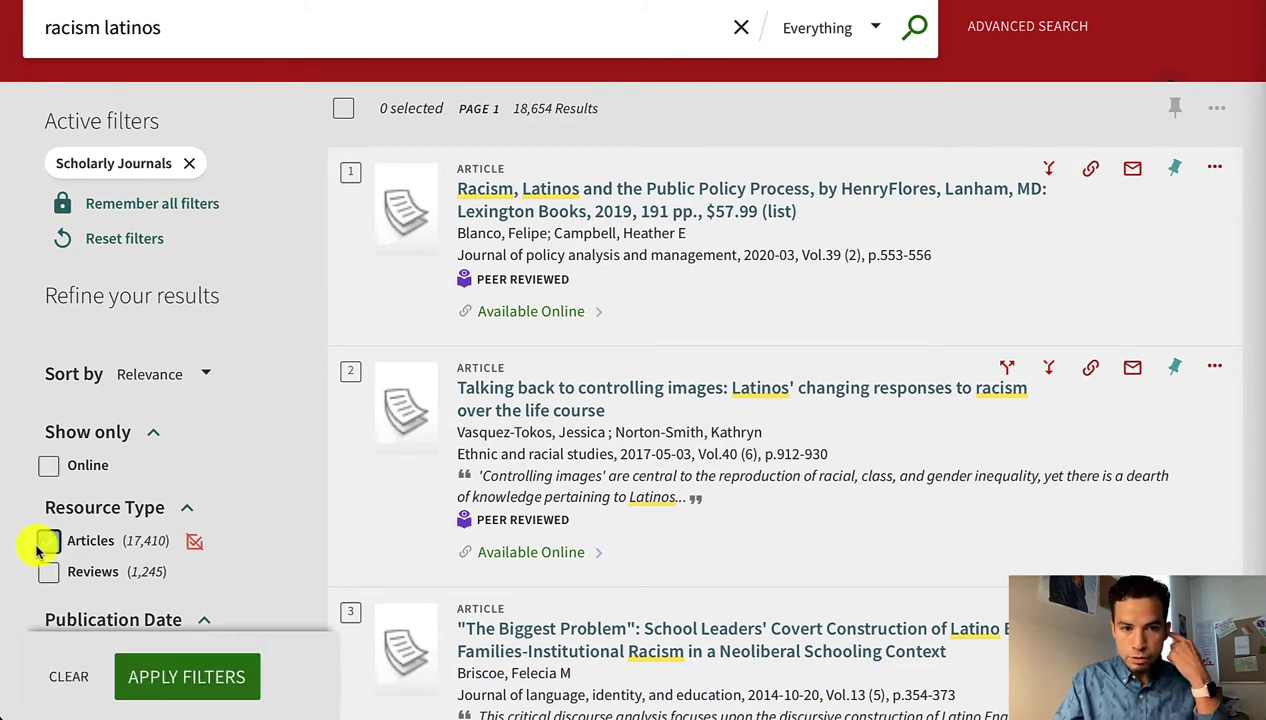
pyautogui.click(157, 676)
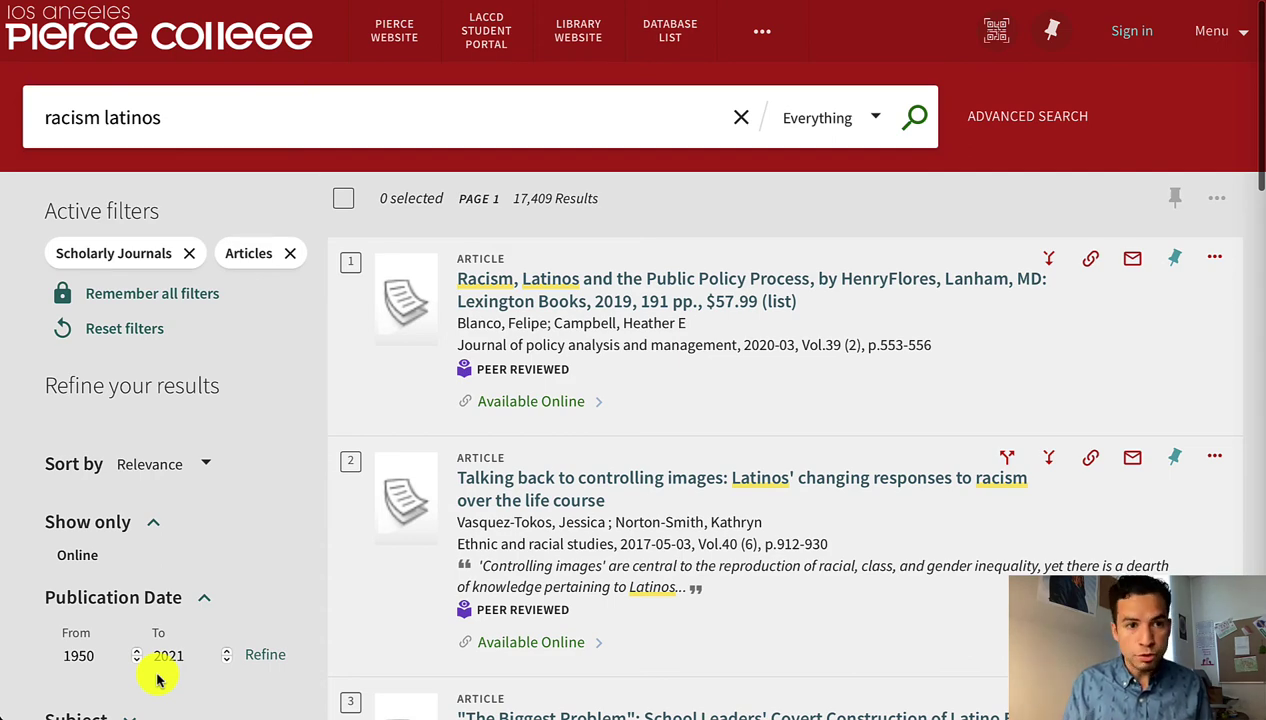
pyautogui.scroll(-3, 786, 461)
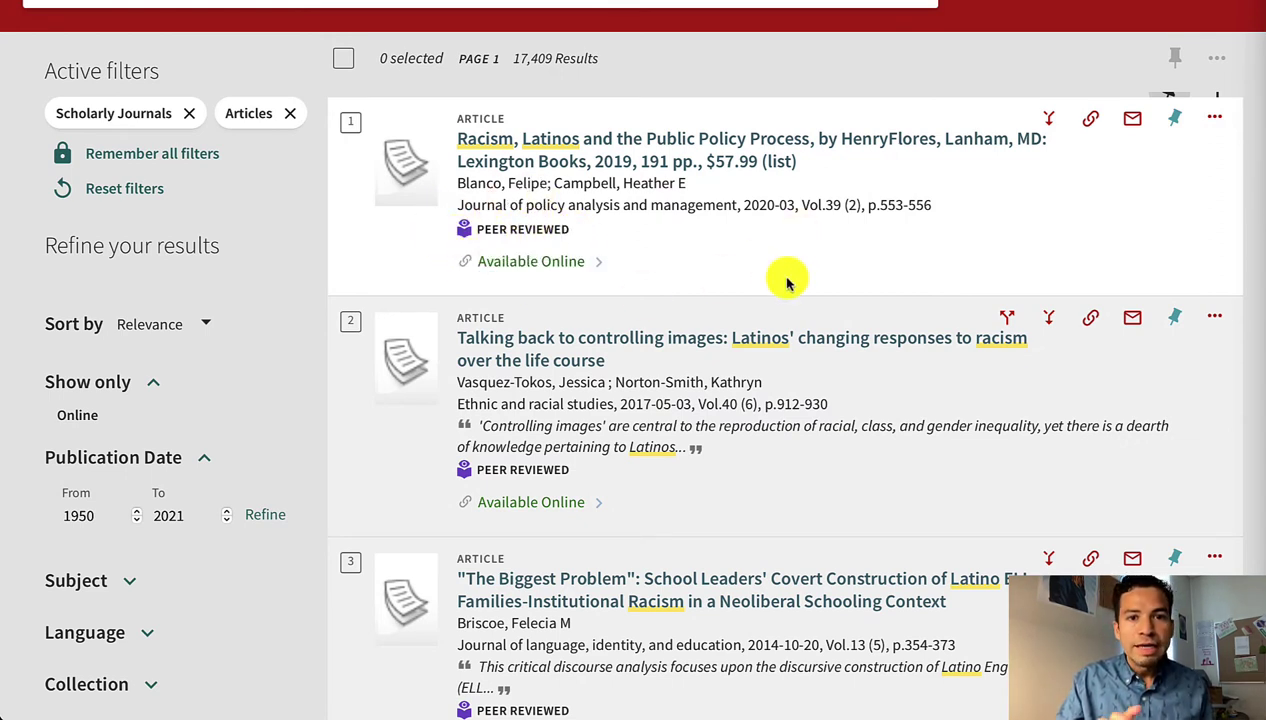
pyautogui.scroll(2, 786, 281)
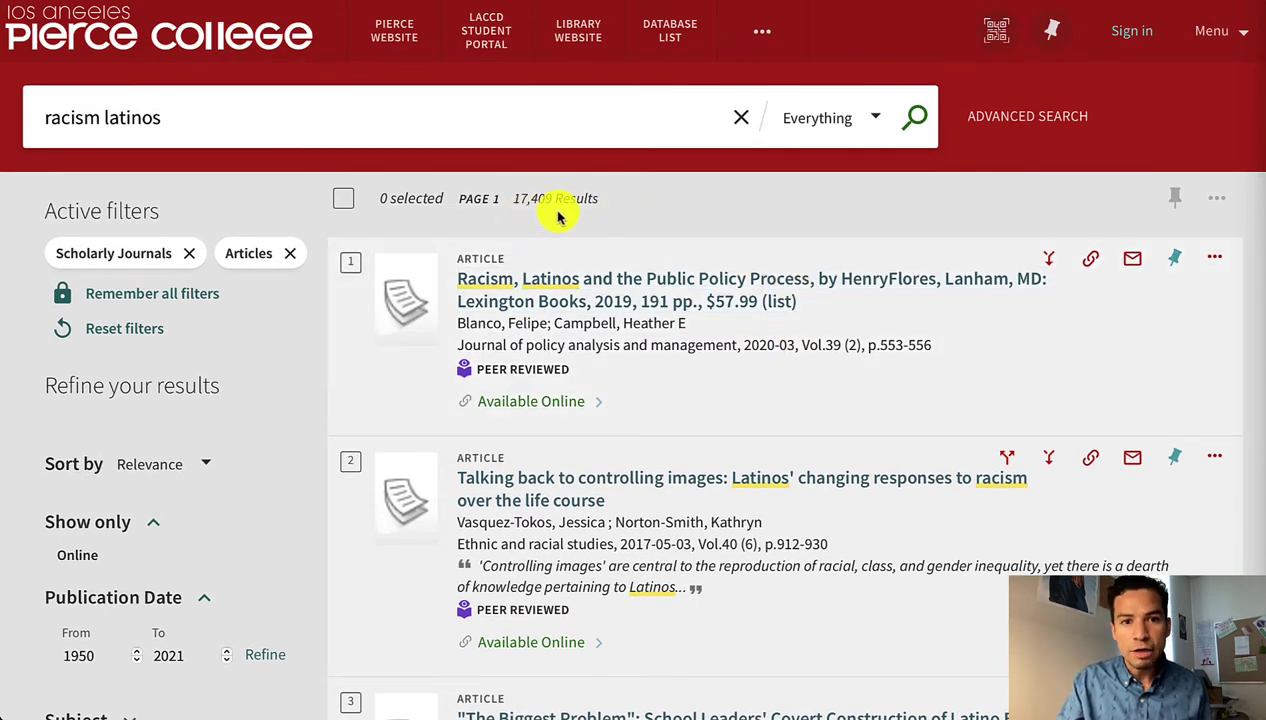
pyautogui.scroll(-2, 257, 526)
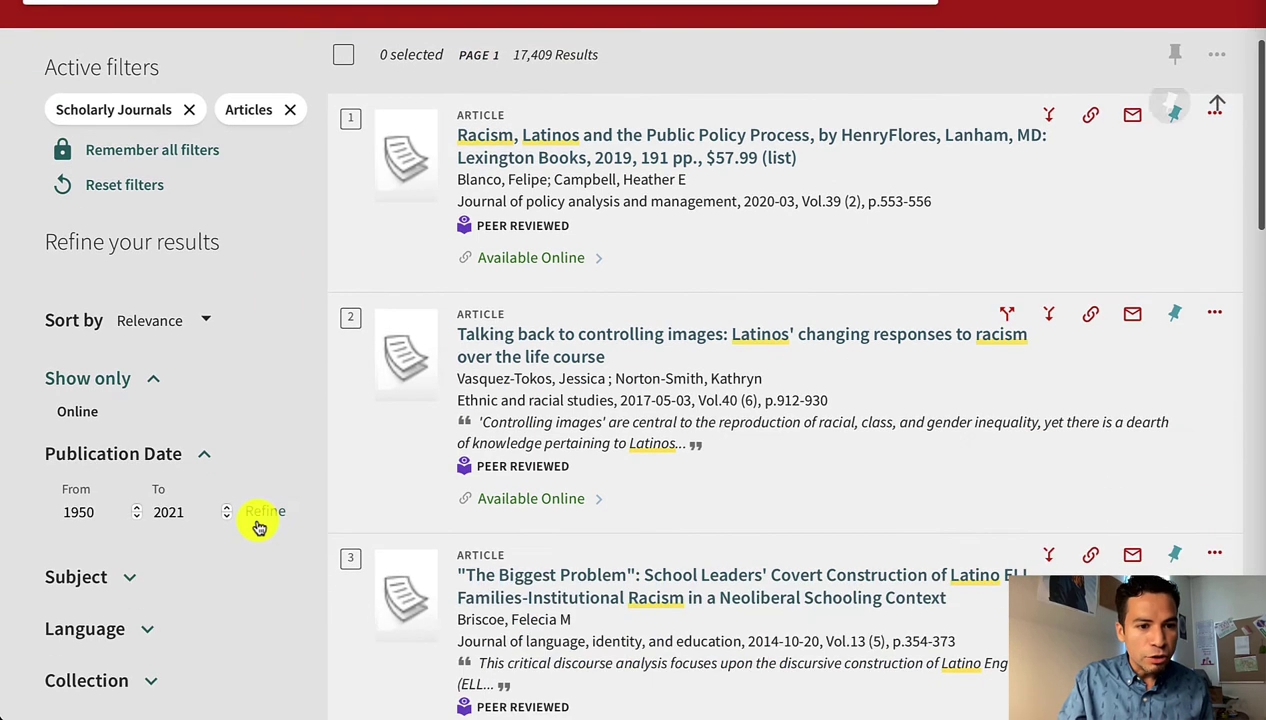
# Step: Set the publication date range to 2010–2021, cutting the results to 11,292
pyautogui.click(94, 512)
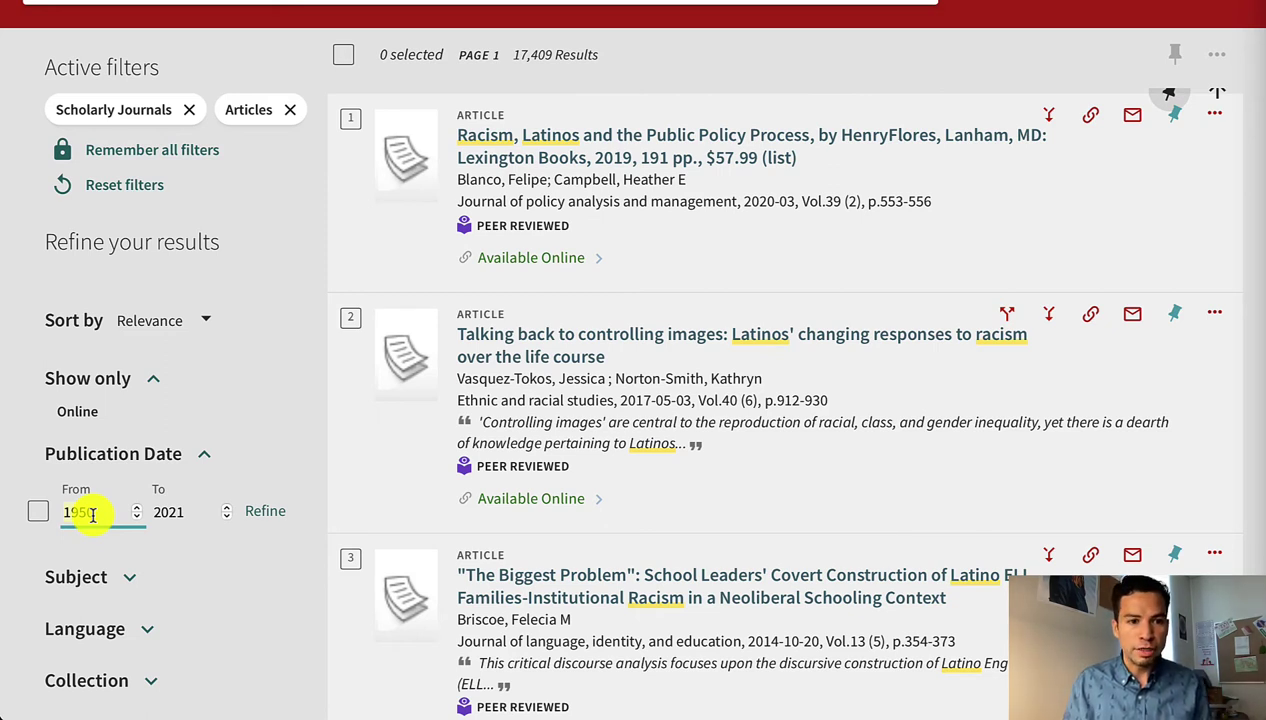
pyautogui.write('2010')
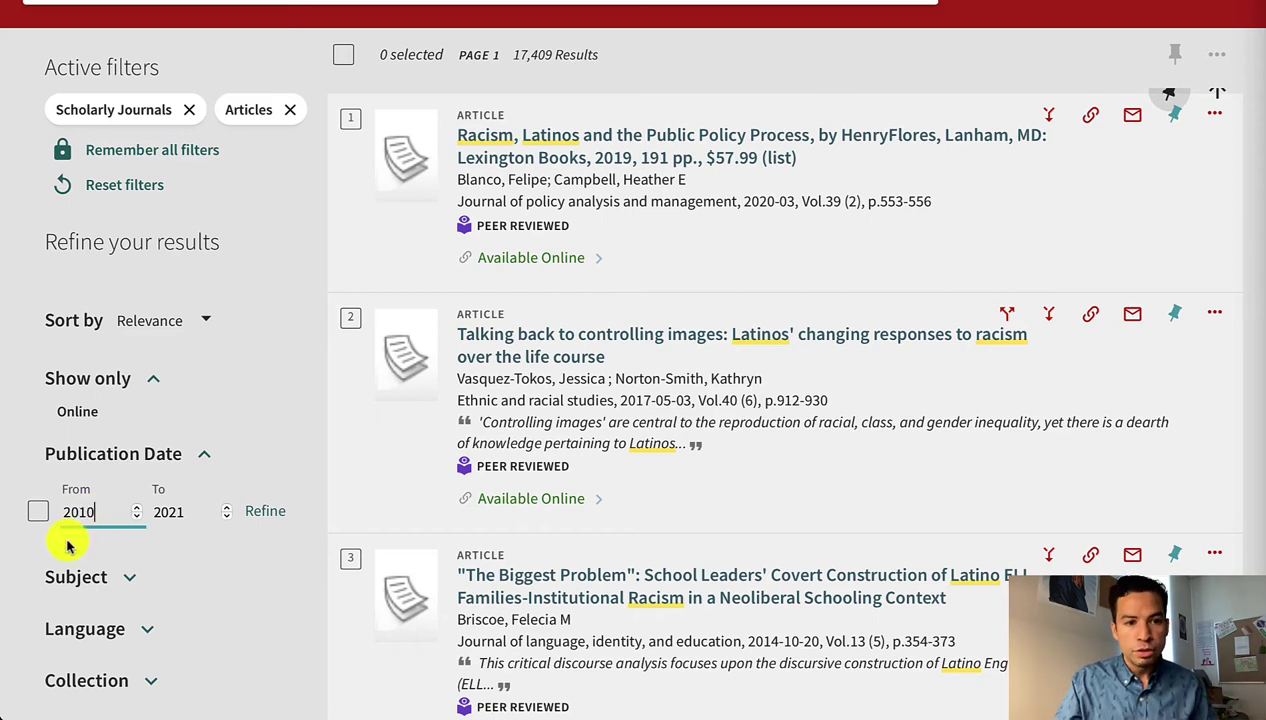
pyautogui.click(266, 512)
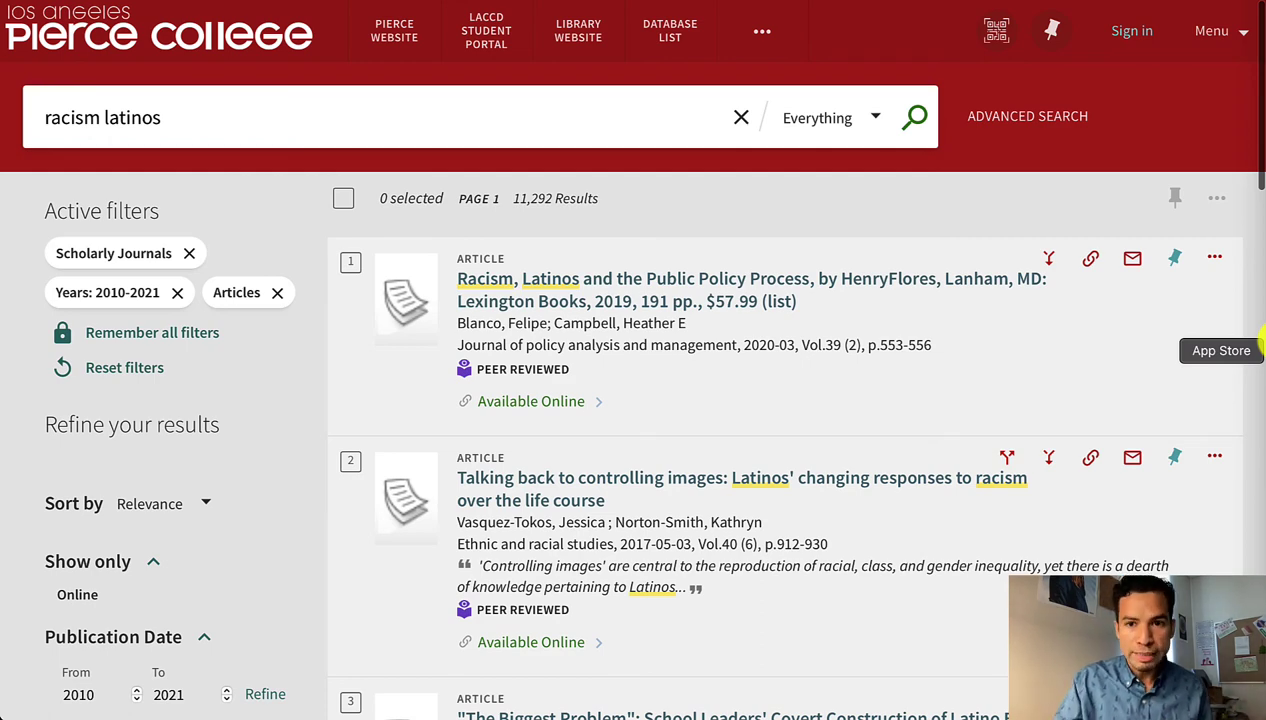
# Step: Add the Psychology subject filter, narrowing the results to 2,201 articles
pyautogui.scroll(-1, 1031, 184)
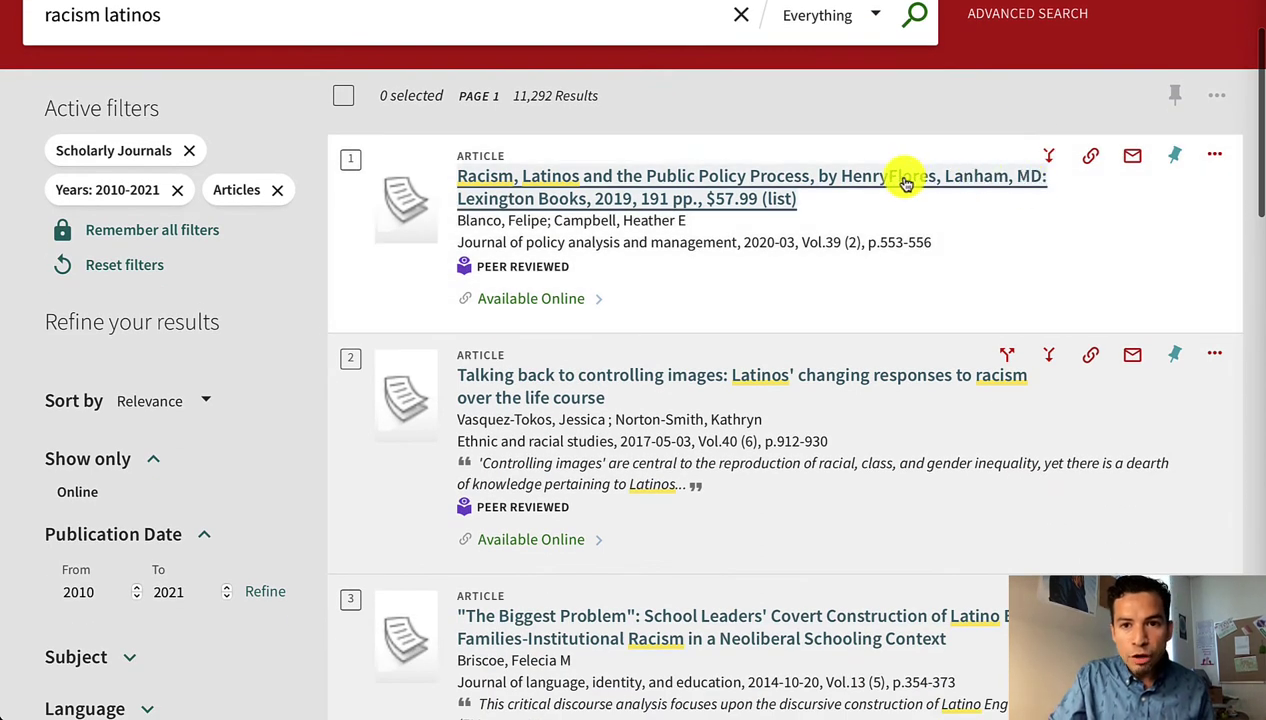
pyautogui.scroll(-1, 880, 300)
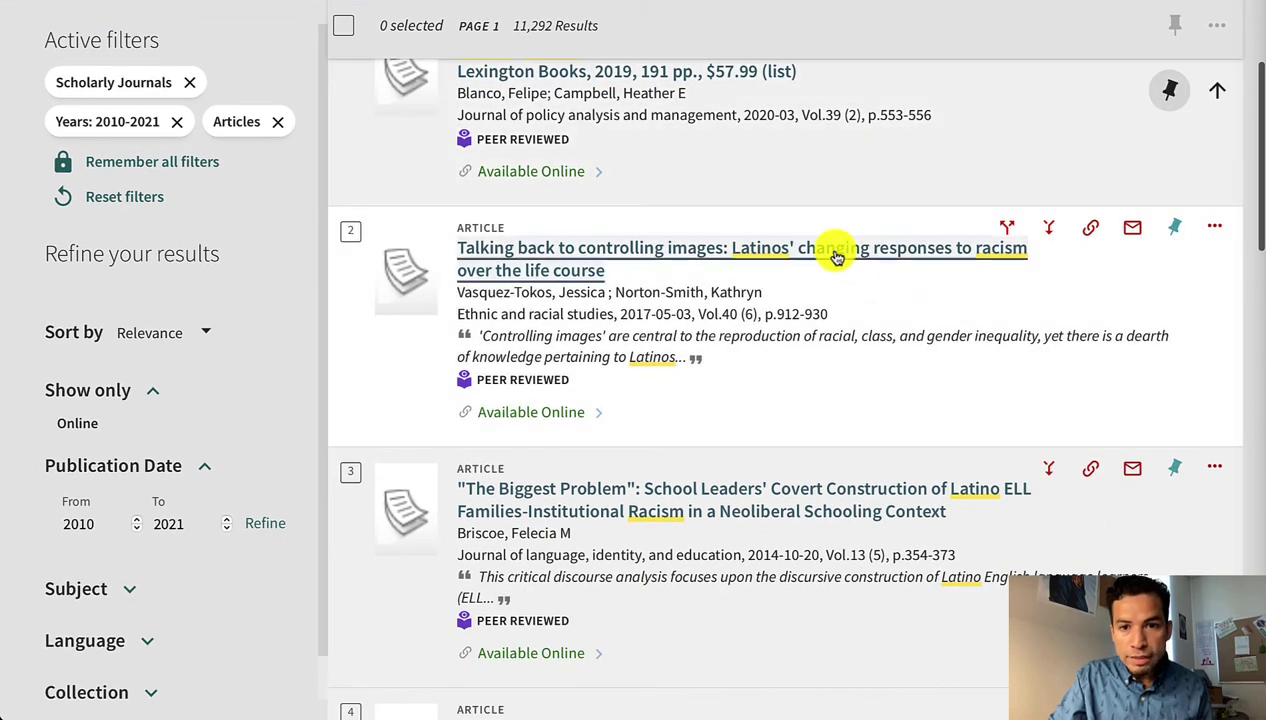
pyautogui.scroll(-1, 910, 331)
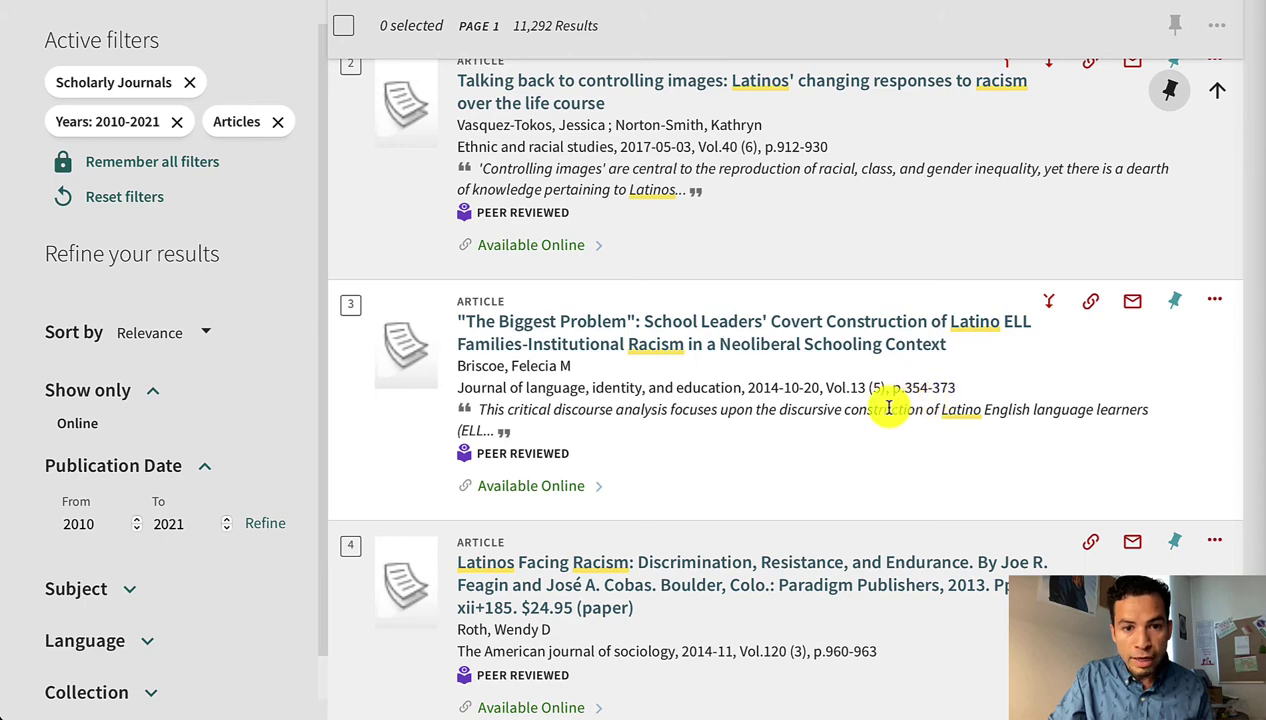
pyautogui.scroll(-2, 888, 407)
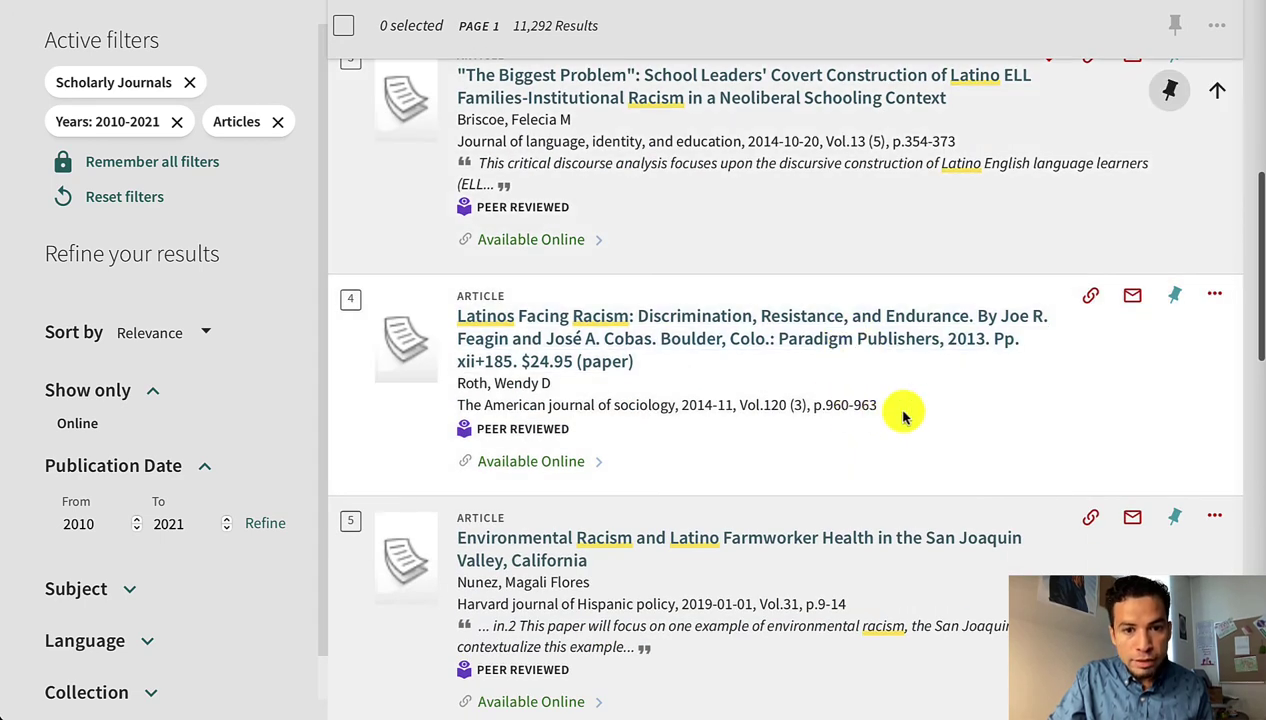
pyautogui.scroll(-2, 903, 418)
pyautogui.scroll(-1, 264, 397)
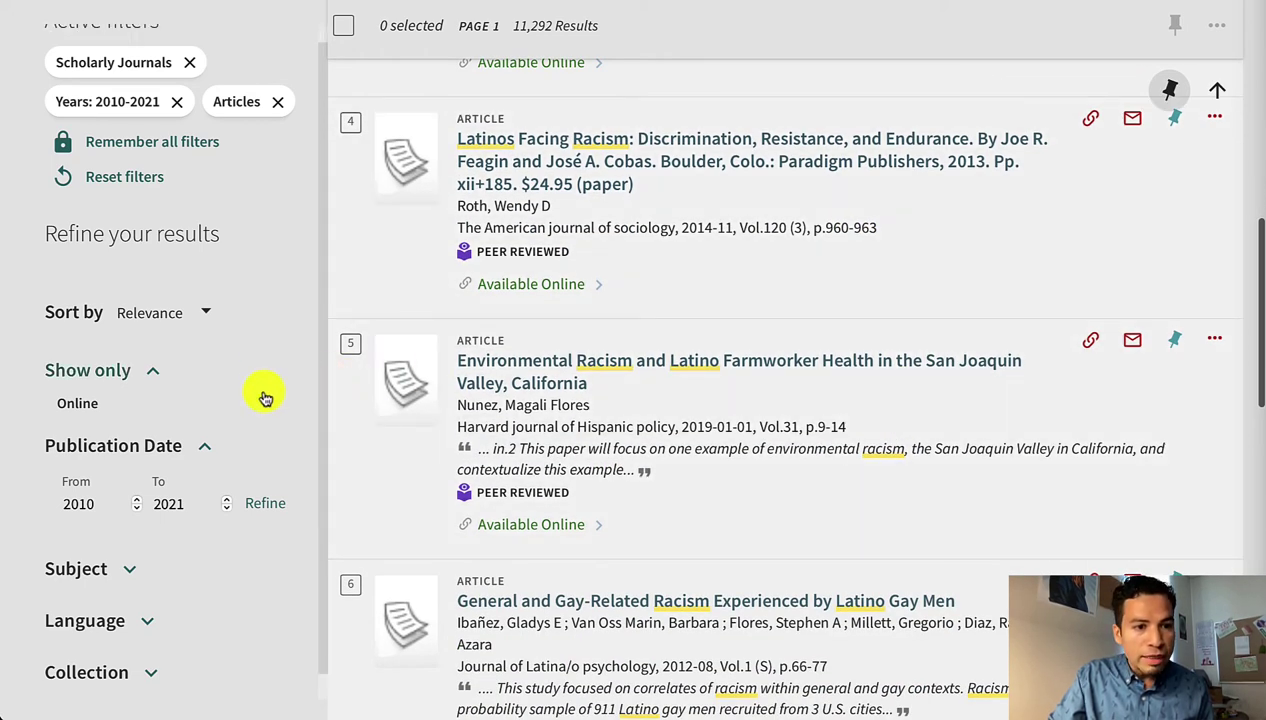
pyautogui.scroll(-1, 264, 397)
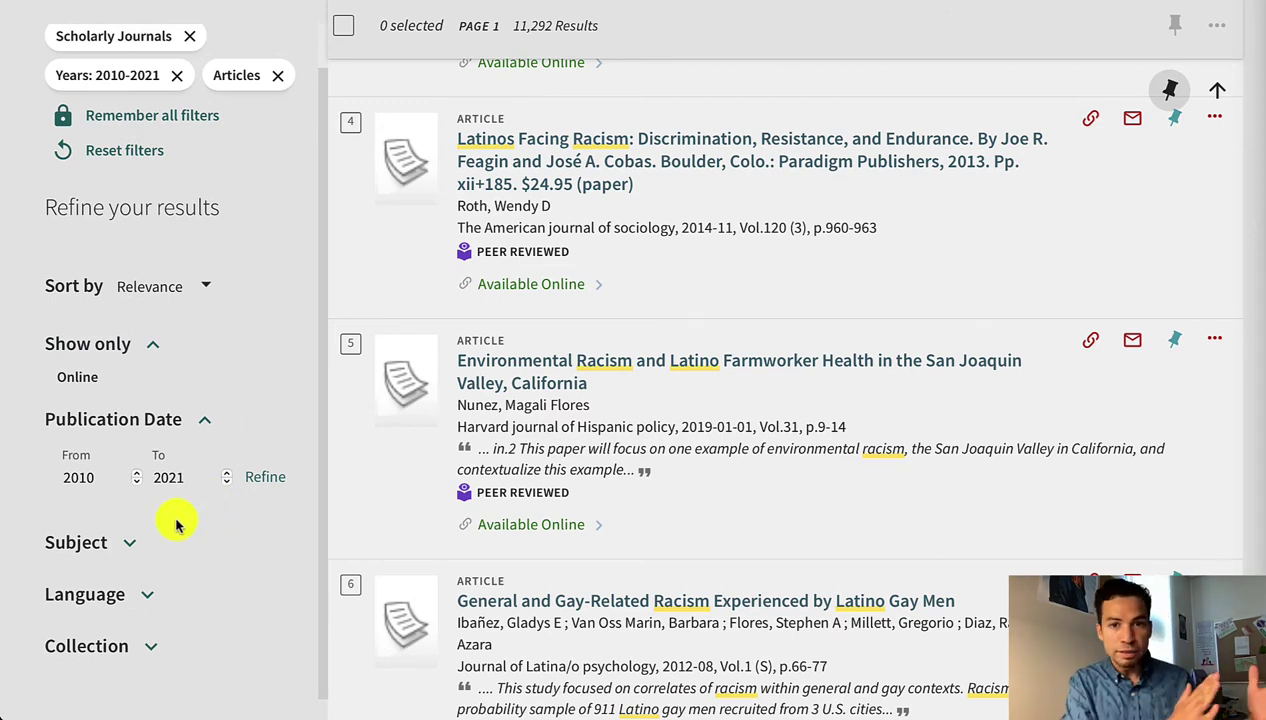
pyautogui.click(127, 551)
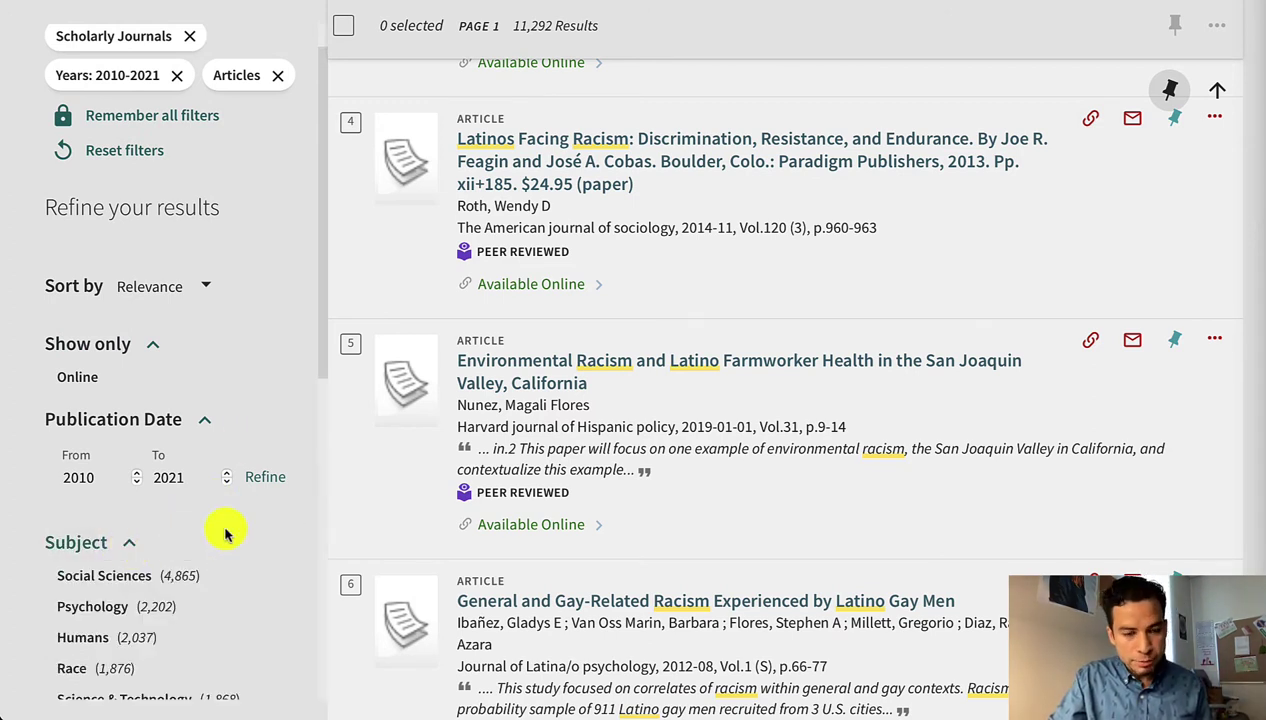
pyautogui.scroll(-3, 367, 494)
pyautogui.scroll(-4, 273, 547)
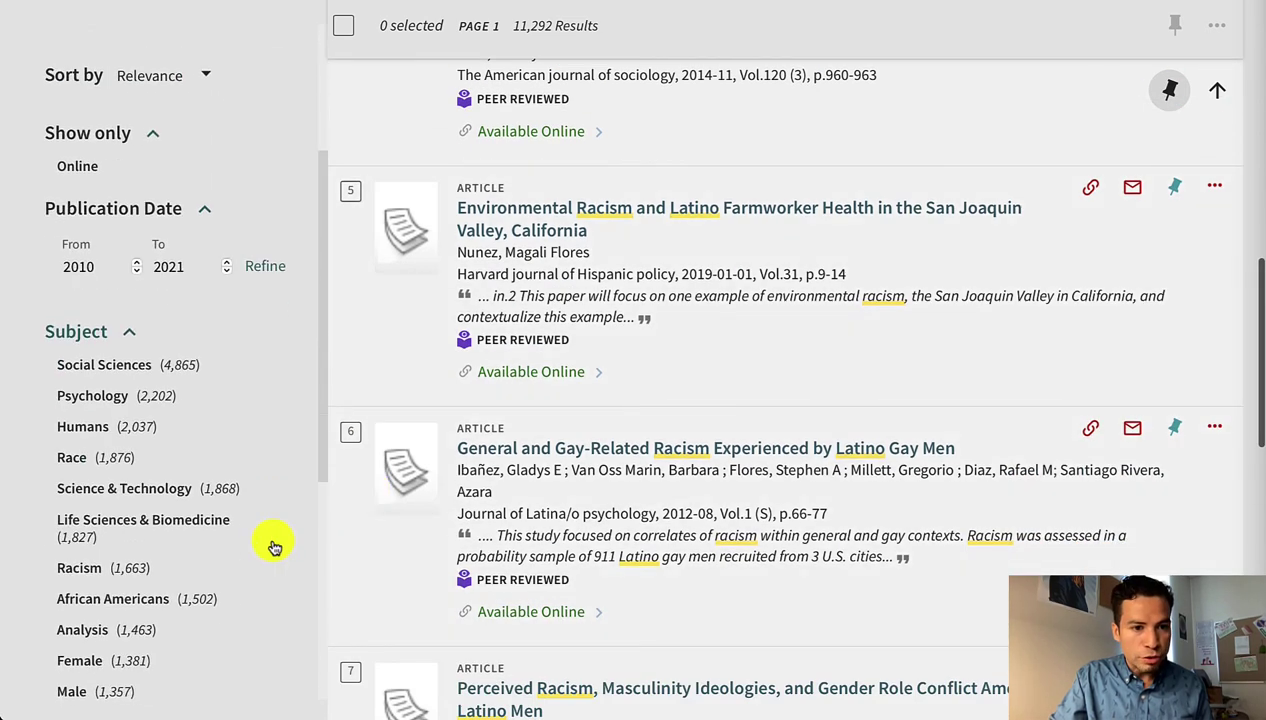
pyautogui.moveTo(136, 398)
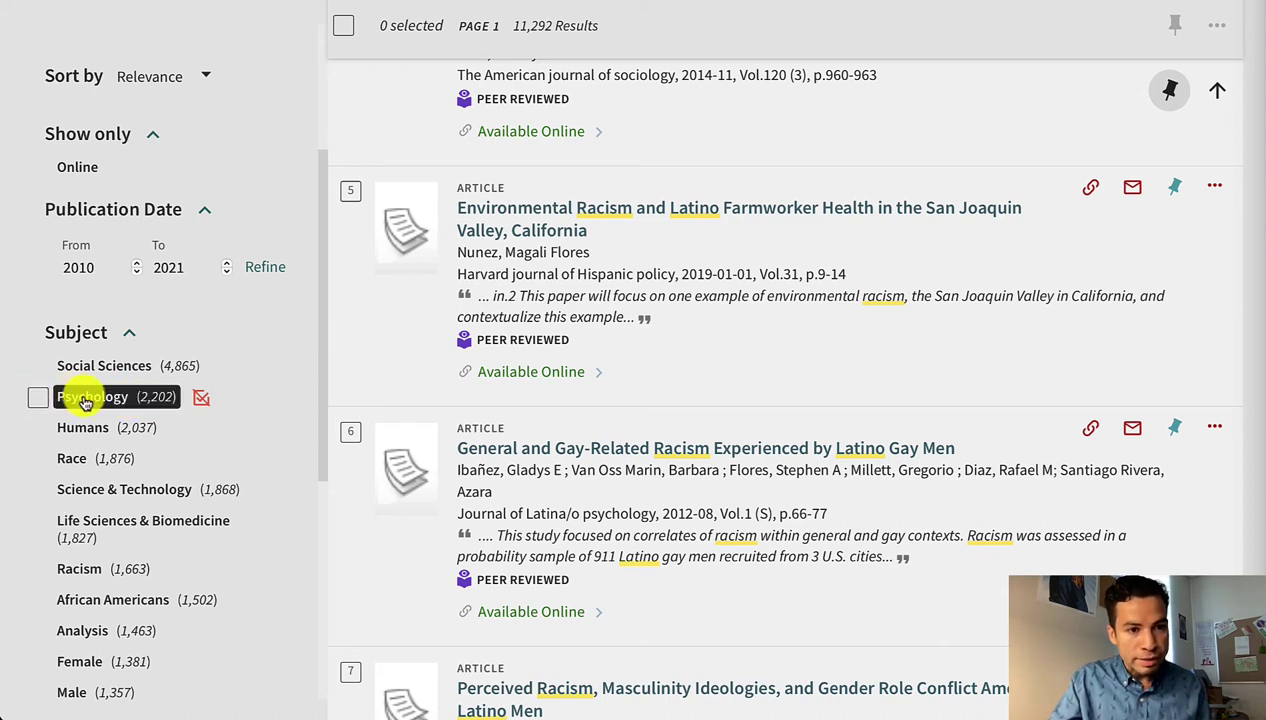
pyautogui.click(38, 397)
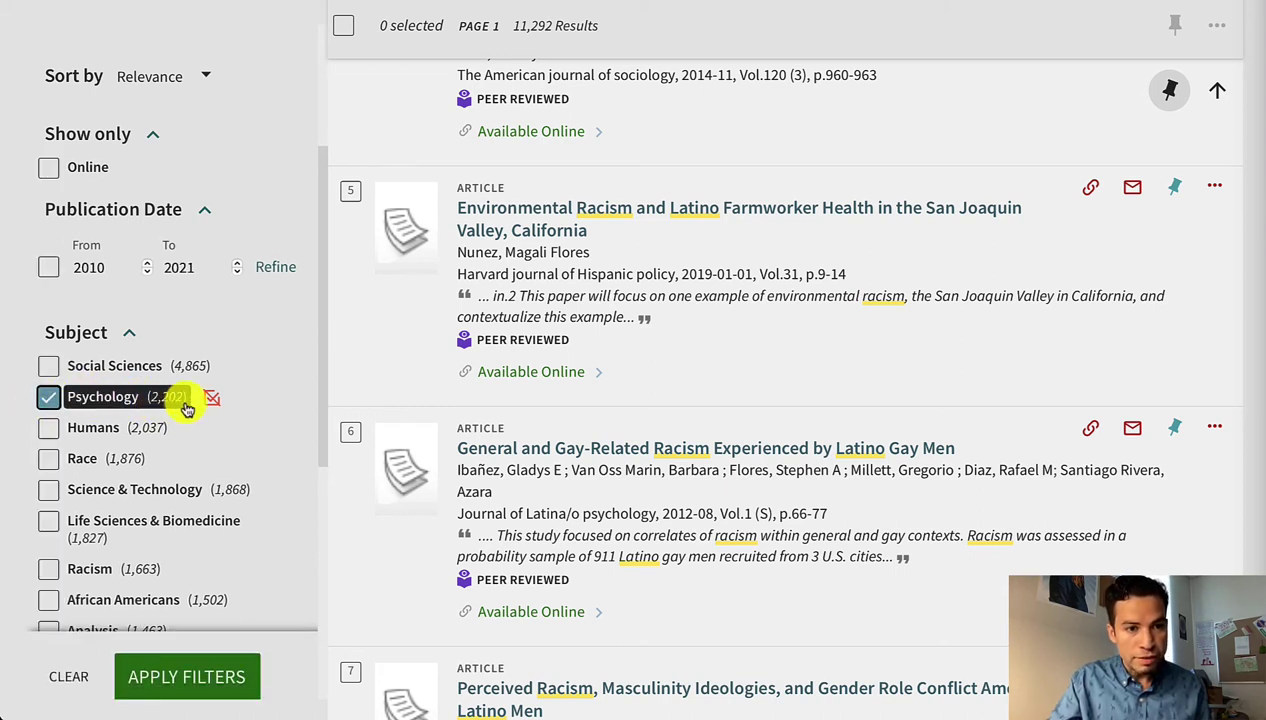
pyautogui.click(204, 684)
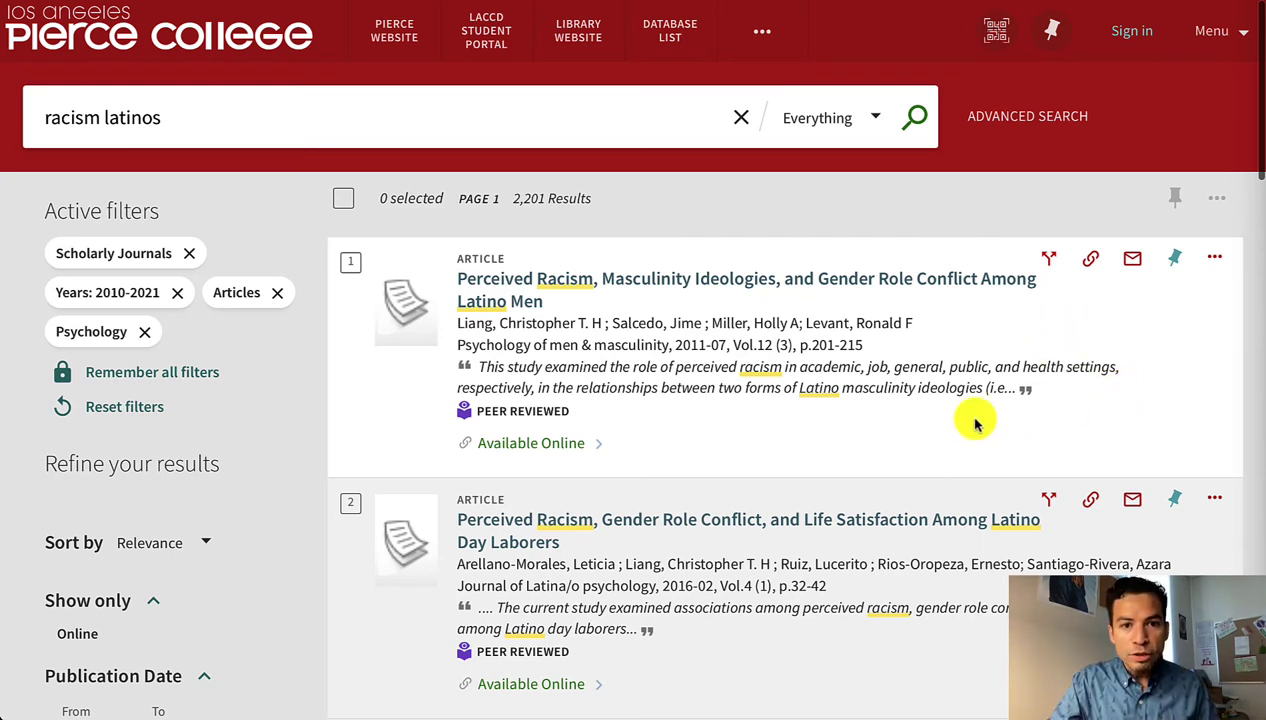
# Step: Open the first result's full record and follow its EBSCOhost APA PsycARTICLES full-text link
pyautogui.click(838, 285)
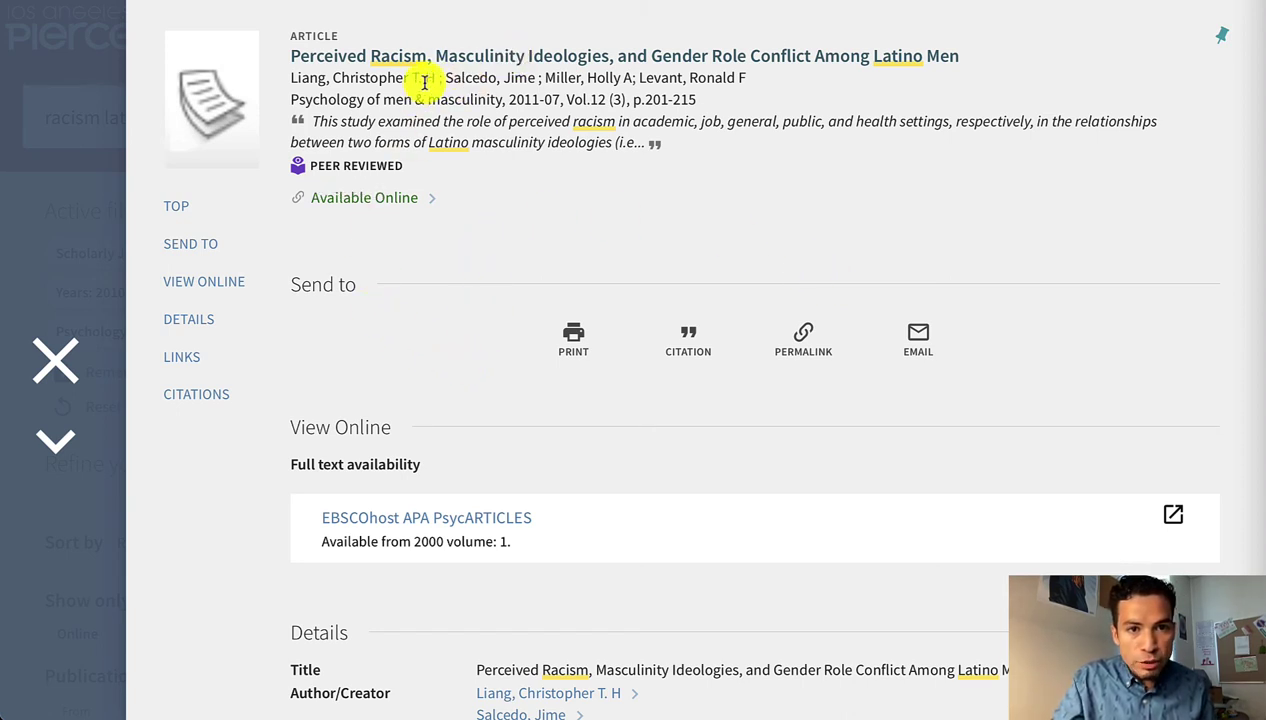
pyautogui.scroll(-1, 484, 276)
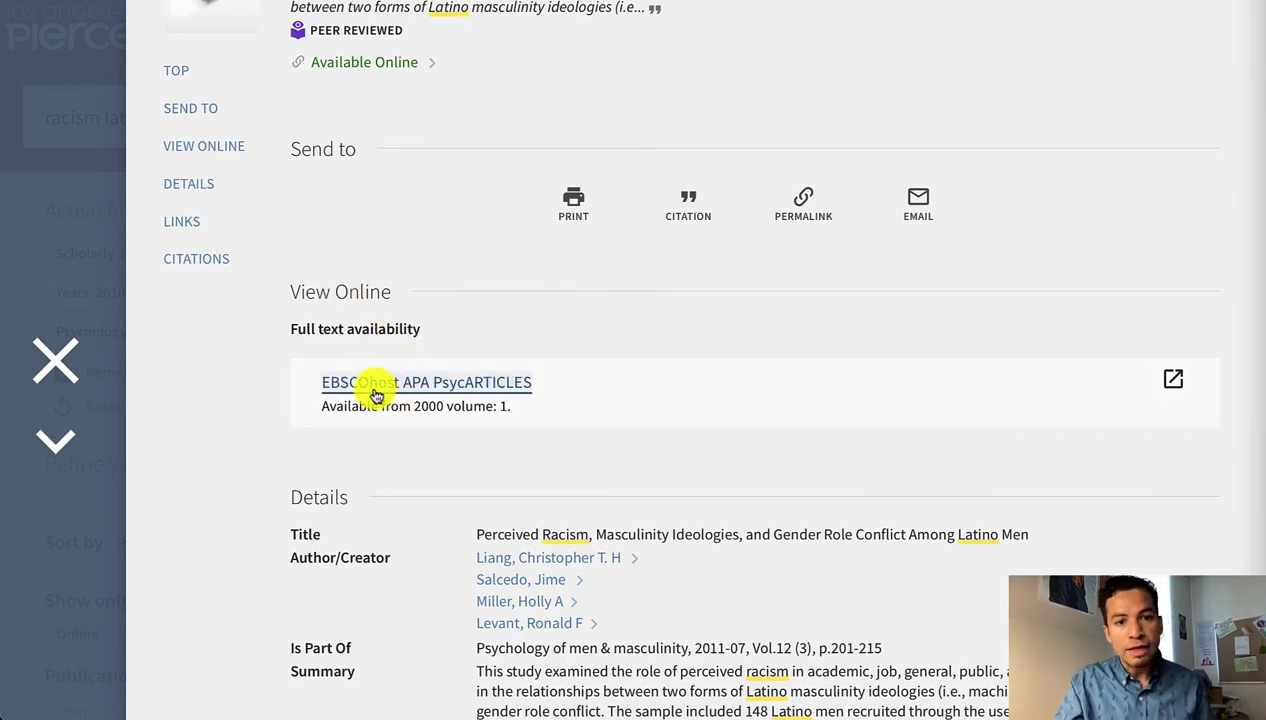
pyautogui.click(491, 393)
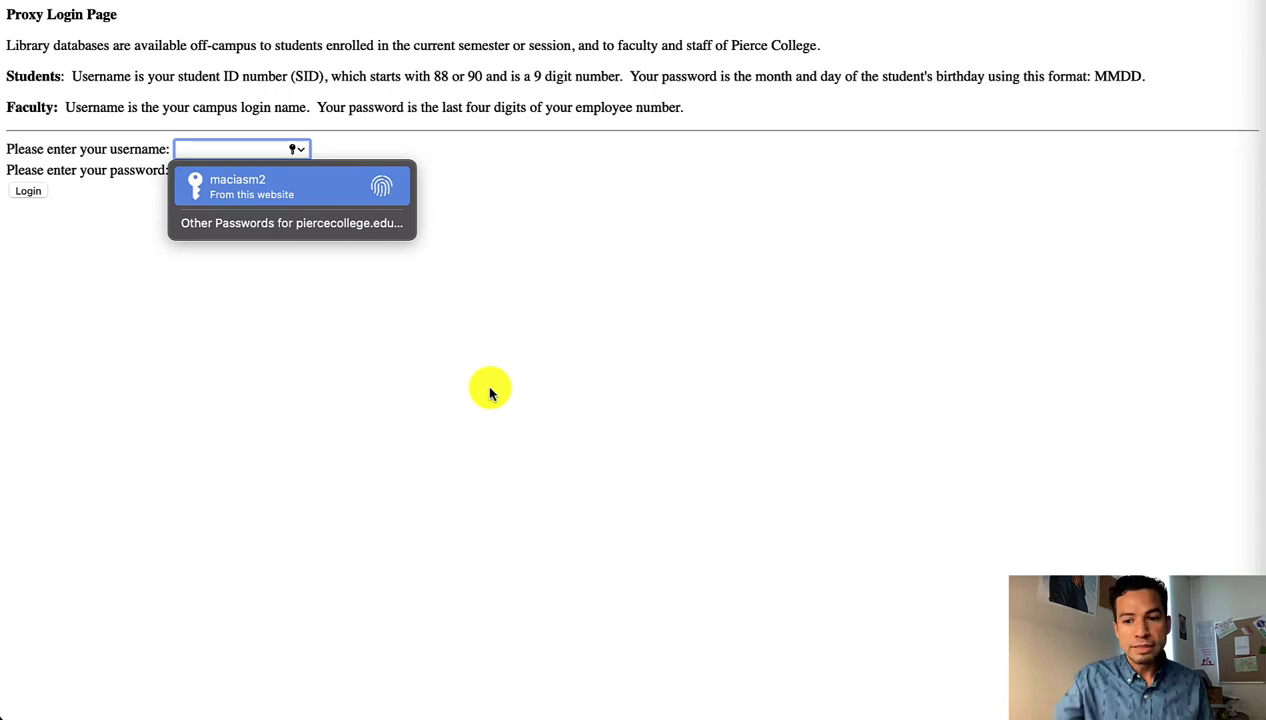
# Step: Log in at the Pierce College proxy page using the saved library credentials
pyautogui.press('Return')
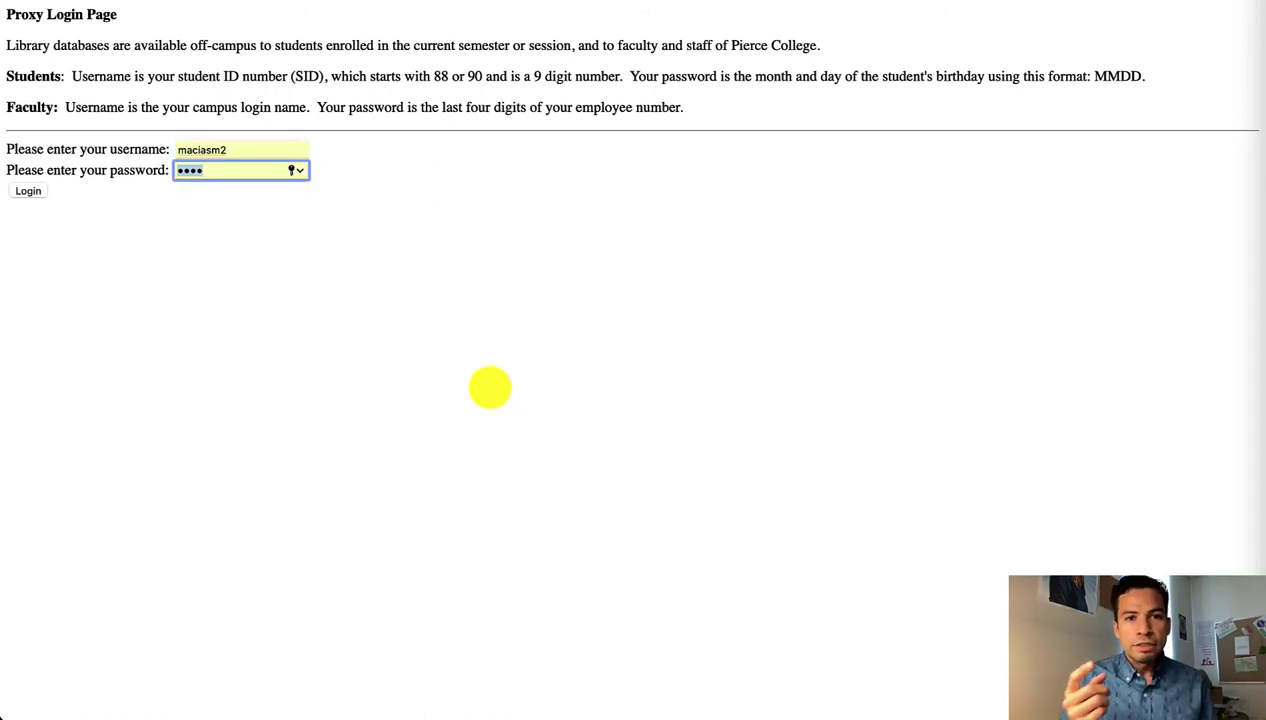
pyautogui.press('Return')
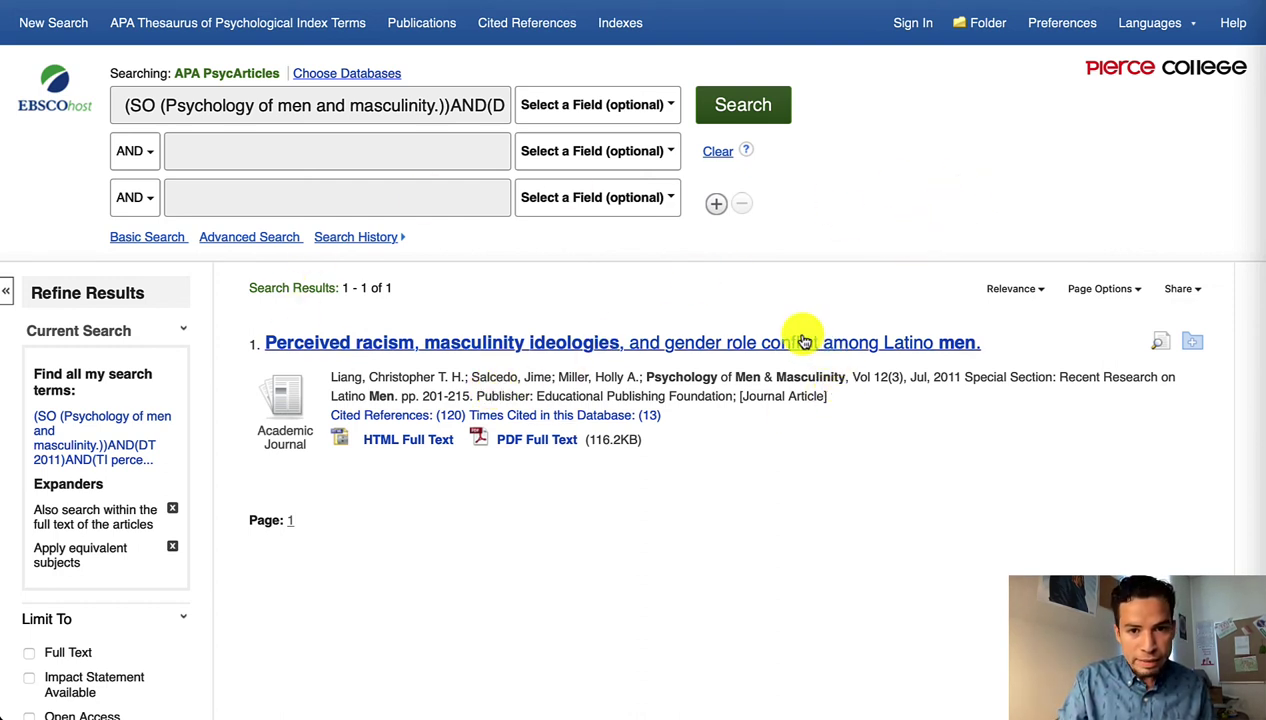
# Step: Open the article's PDF full text and read through its opening pages
pyautogui.click(505, 447)
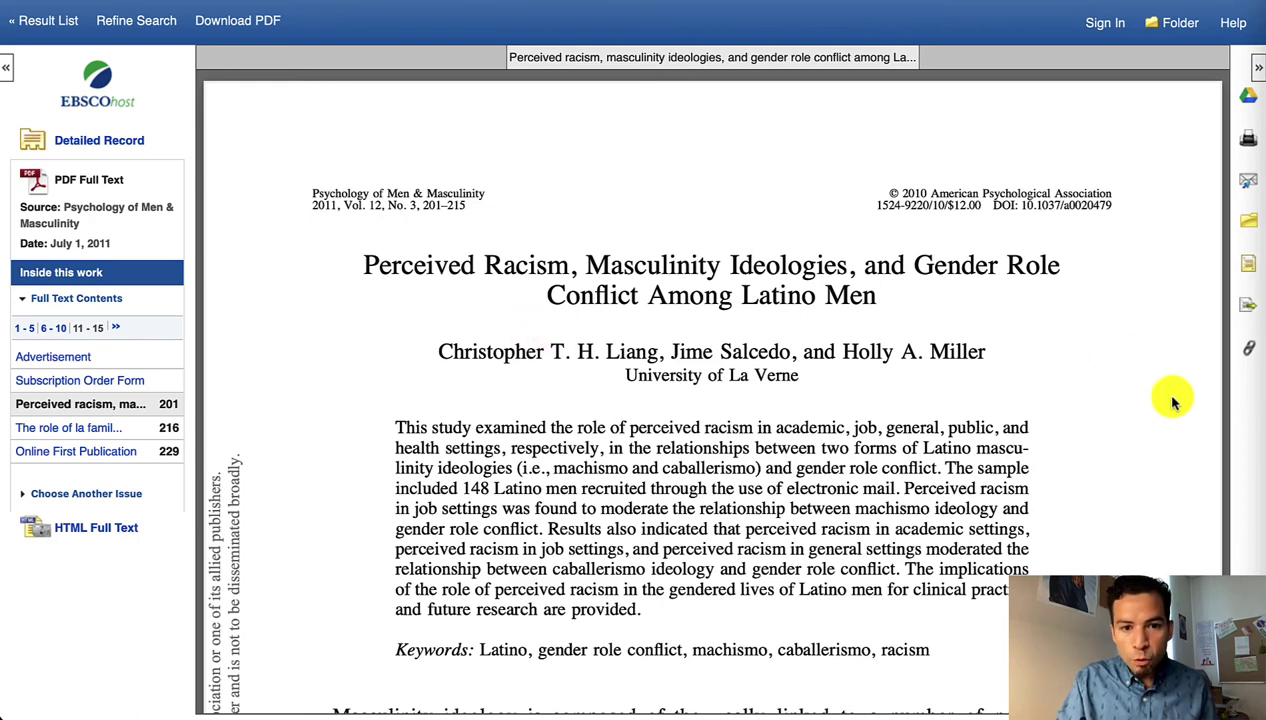
pyautogui.scroll(-2, 1045, 478)
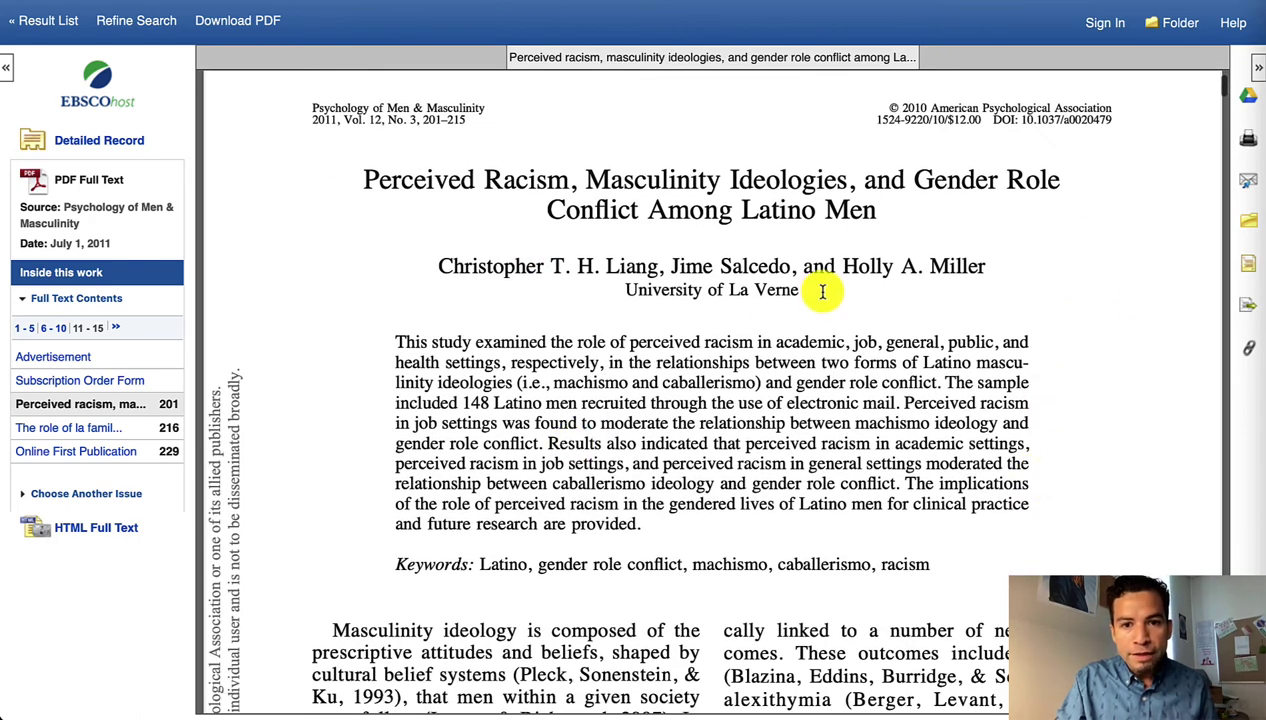
pyautogui.scroll(-2, 953, 364)
pyautogui.scroll(-2, 953, 364)
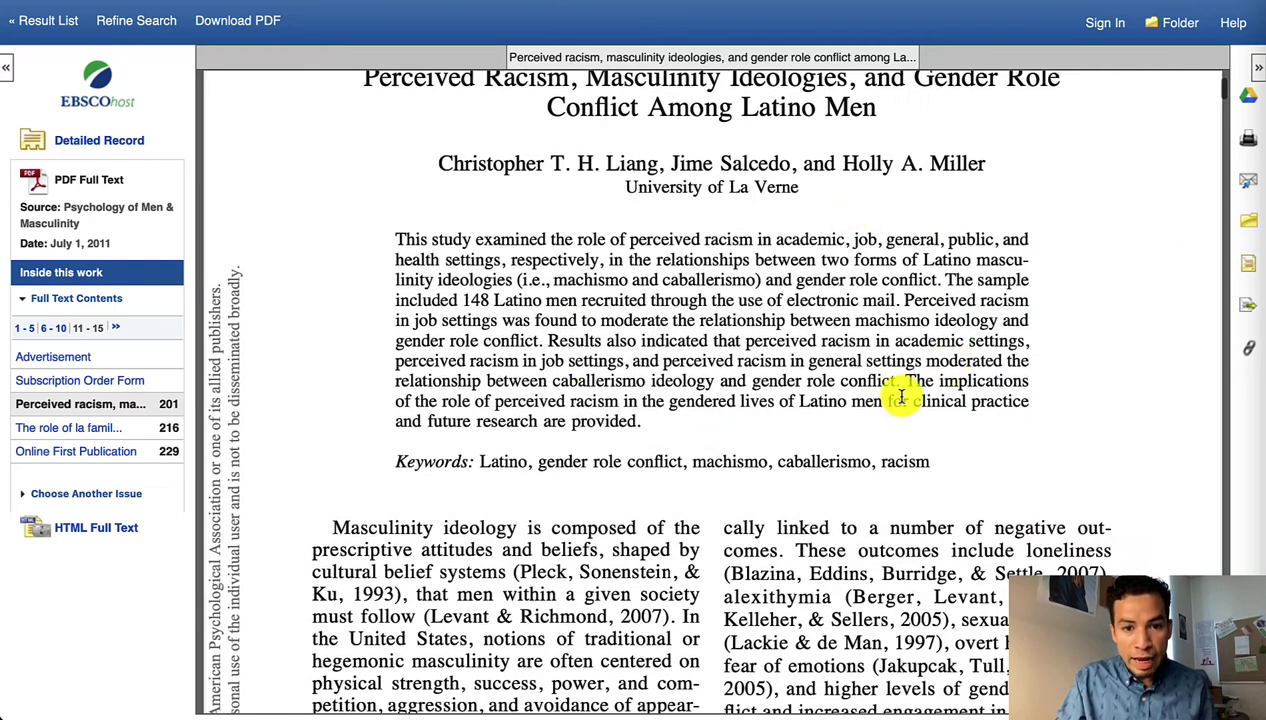
pyautogui.scroll(-4, 897, 395)
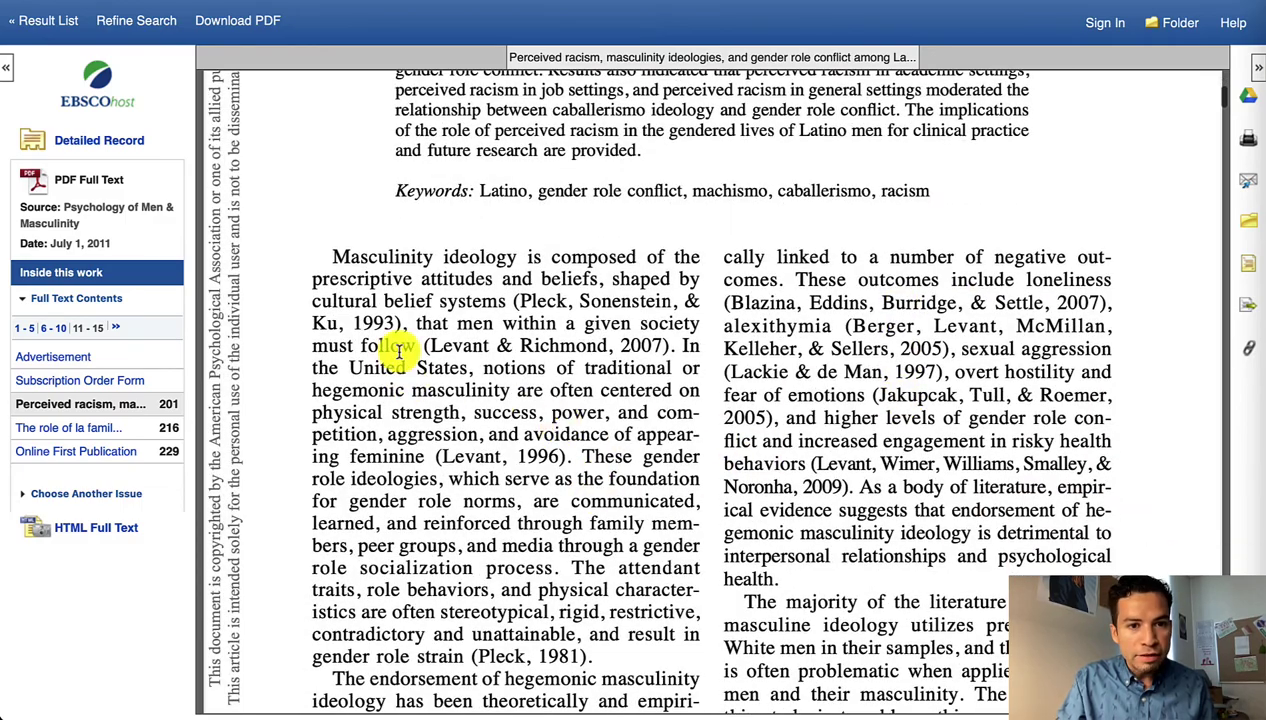
pyautogui.scroll(-5, 843, 444)
pyautogui.scroll(-13, 843, 444)
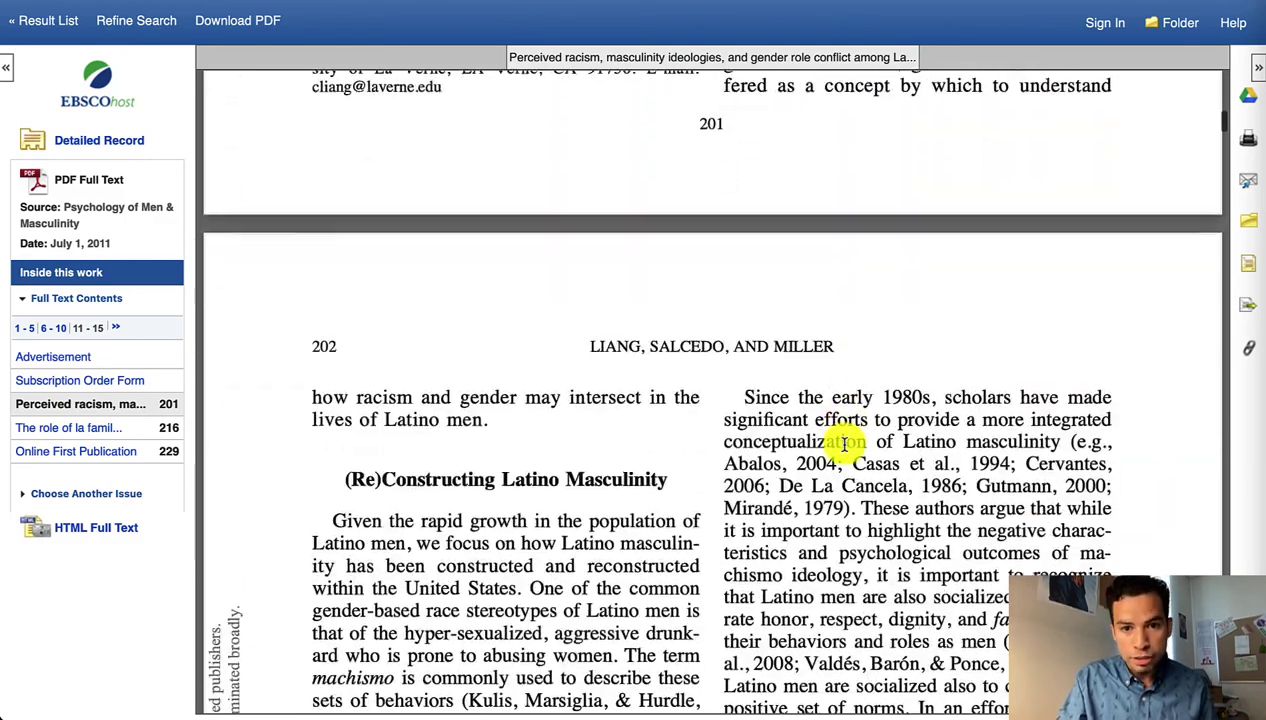
pyautogui.scroll(-5, 922, 347)
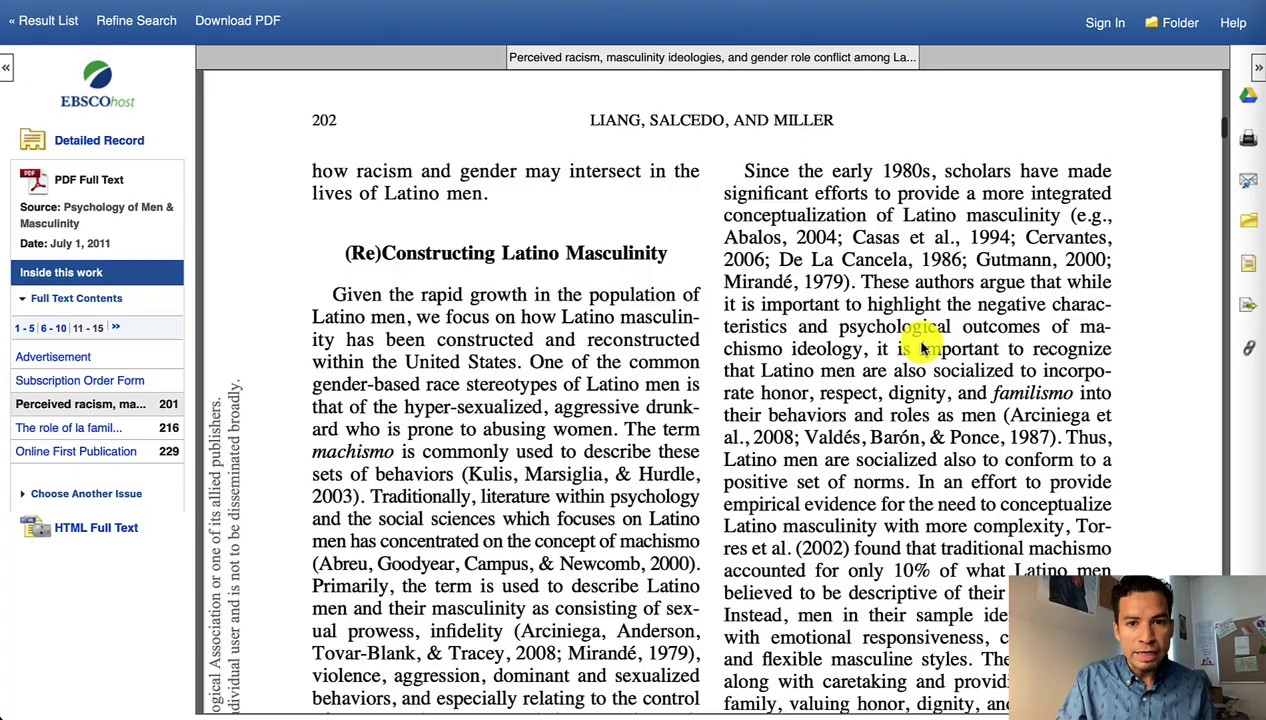
pyautogui.scroll(-20, 922, 347)
pyautogui.scroll(-6, 922, 347)
pyautogui.scroll(3, 922, 347)
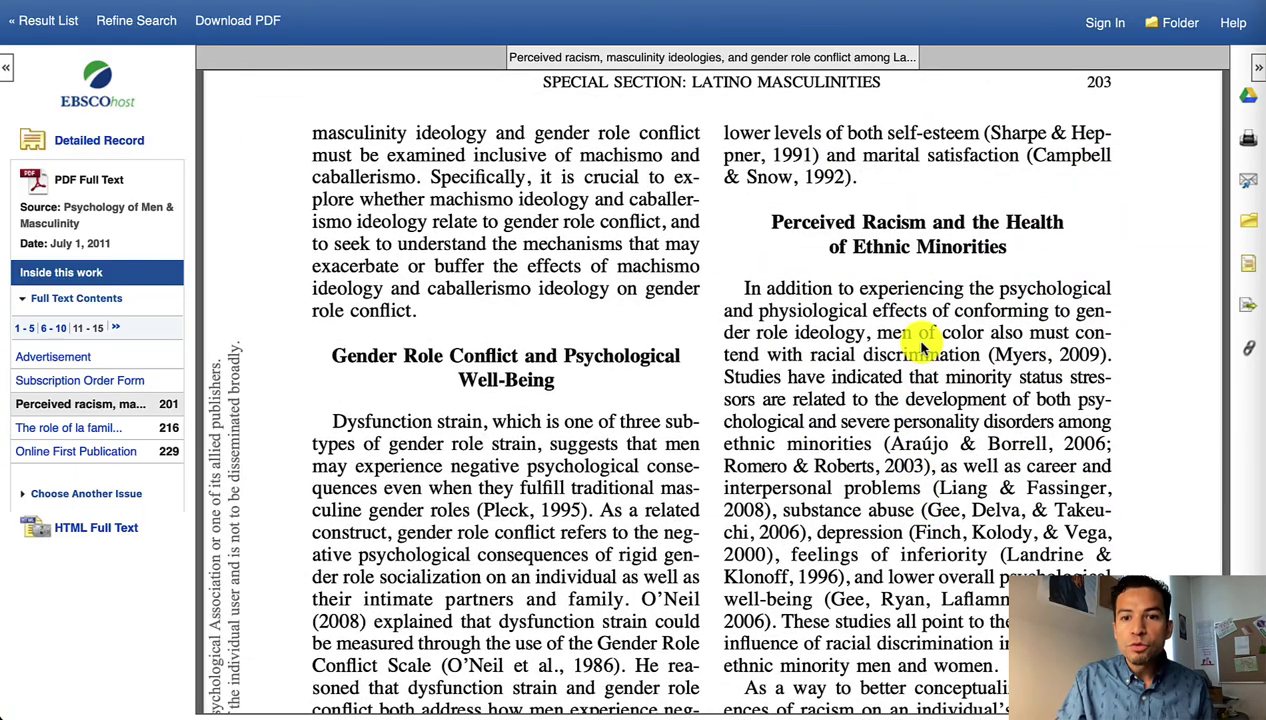
# Step: Continue reading to the Method section and the Table 1 demographics on page 206
pyautogui.scroll(-15, 550, 235)
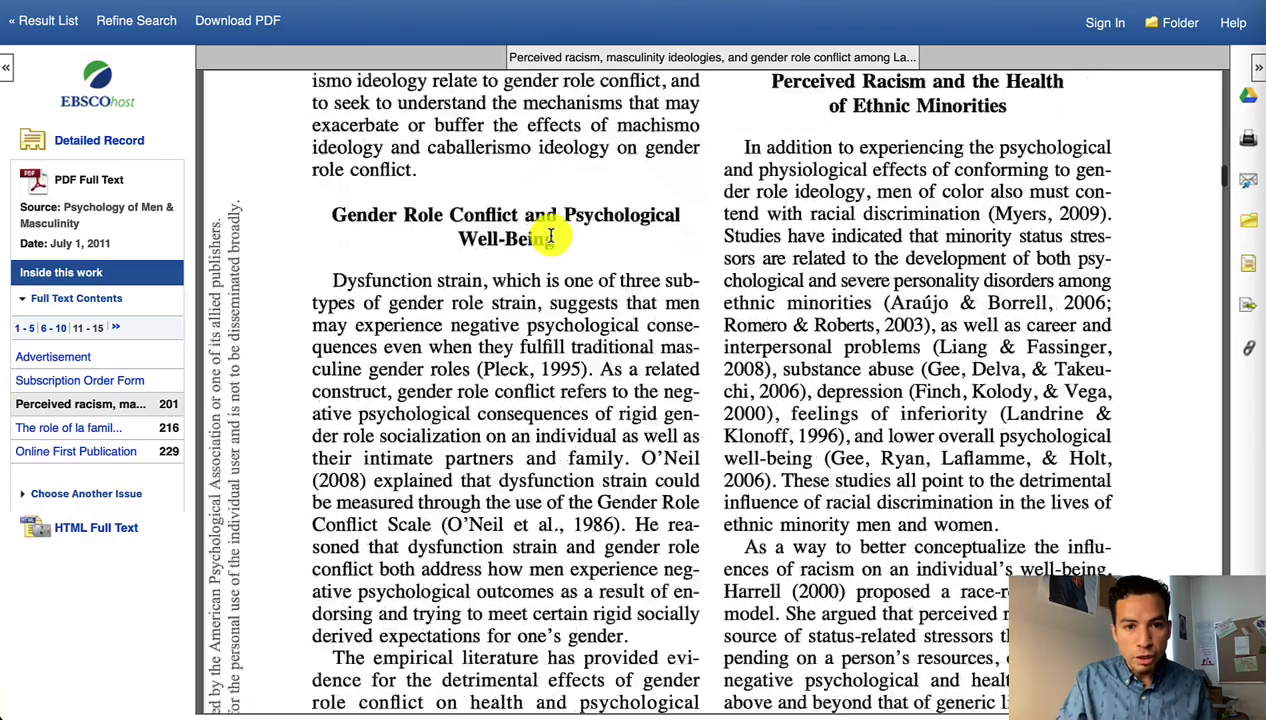
pyautogui.scroll(-10, 855, 427)
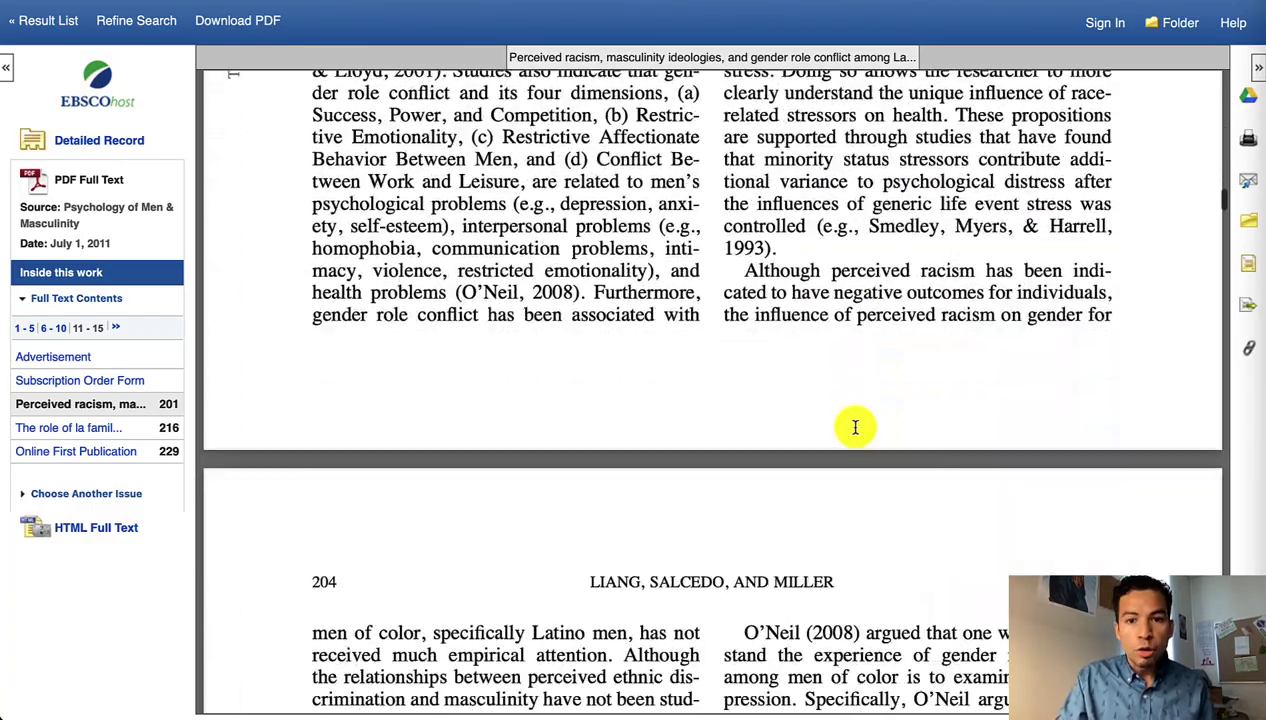
pyautogui.scroll(-5, 855, 427)
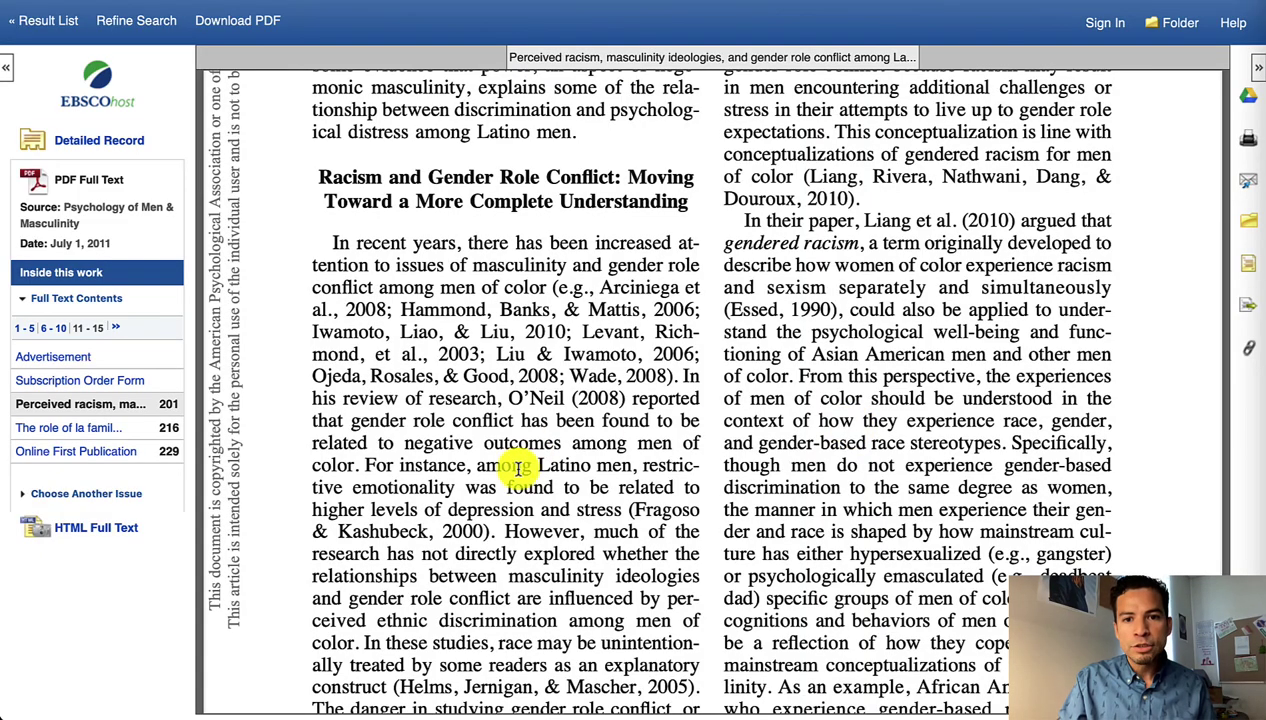
pyautogui.scroll(-13, 520, 485)
pyautogui.scroll(-13, 520, 489)
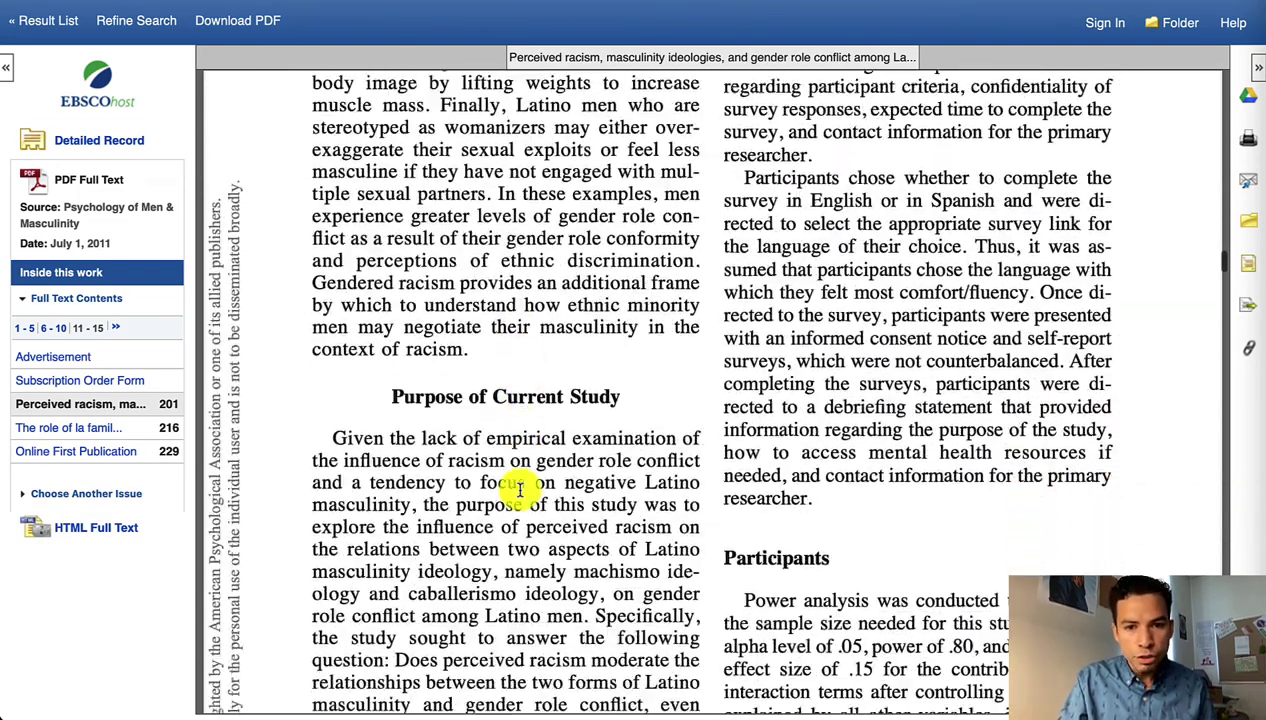
pyautogui.scroll(-1, 918, 365)
pyautogui.scroll(-12, 918, 365)
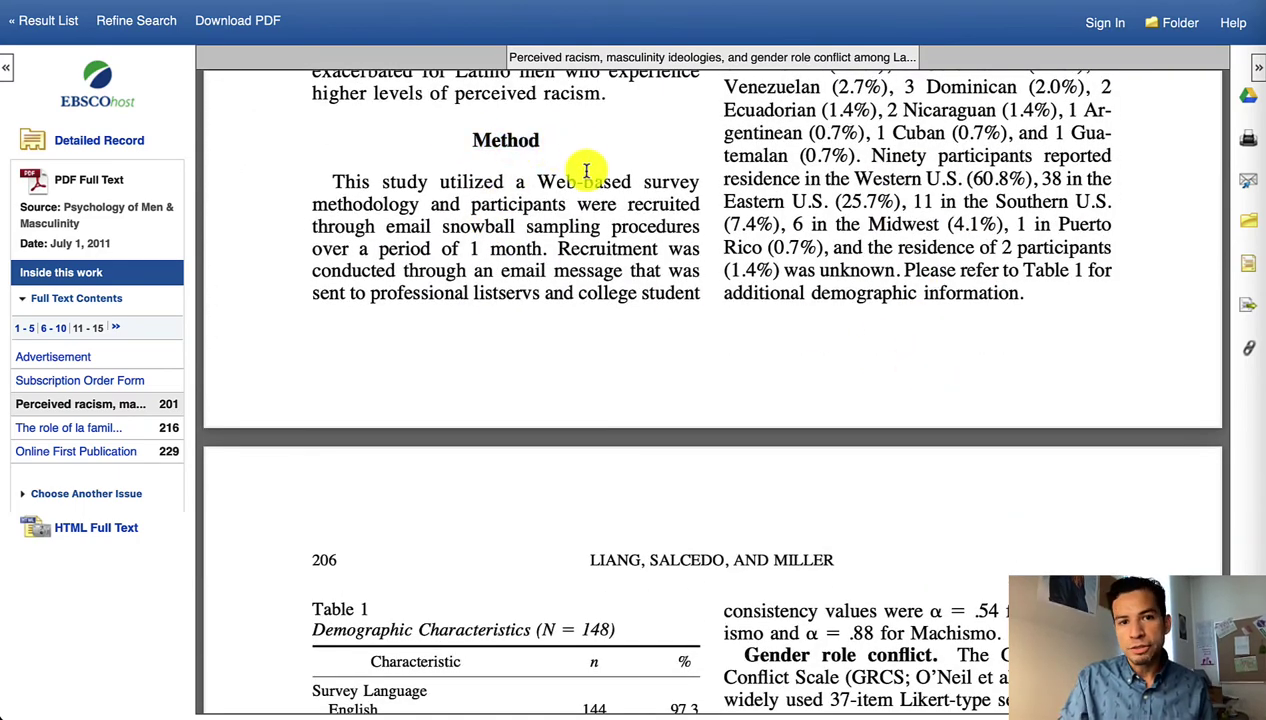
pyautogui.scroll(2, 585, 200)
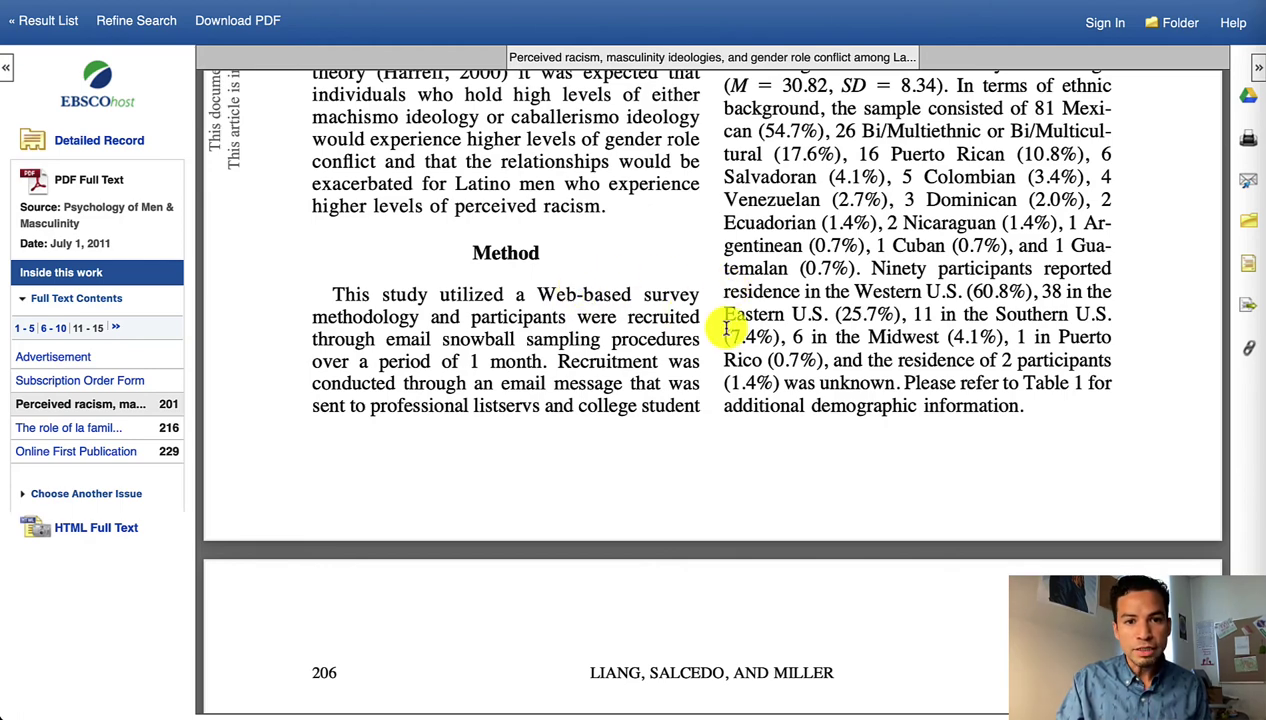
pyautogui.scroll(-5, 726, 328)
pyautogui.scroll(2, 726, 328)
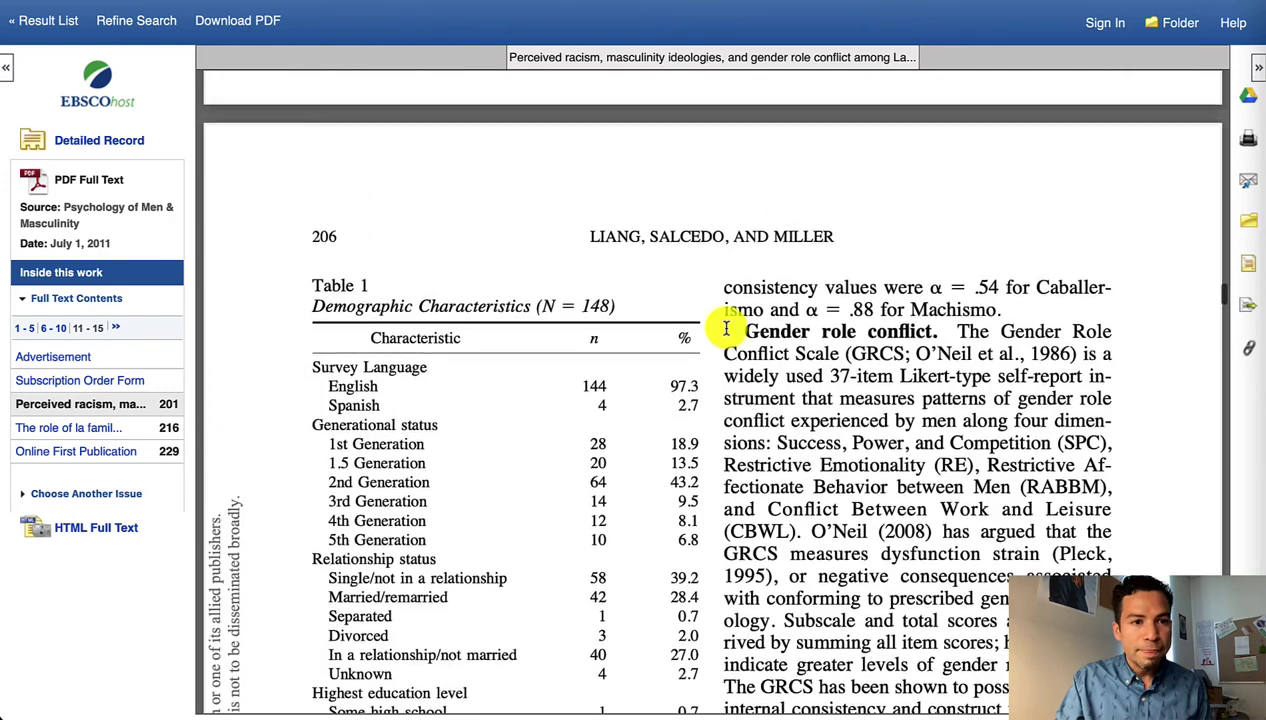
pyautogui.scroll(2, 726, 328)
pyautogui.scroll(3, 1048, 175)
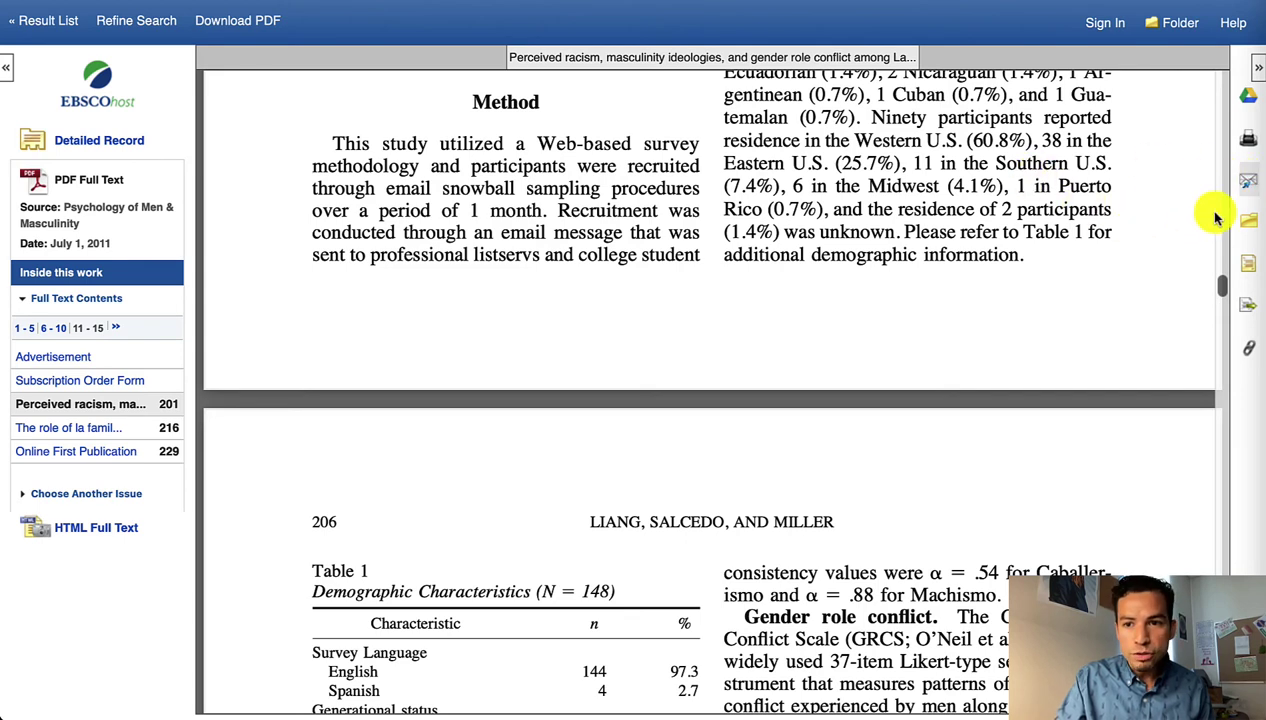
# Step: Bring up the article's e-mail form with the citation style set to APA 7th Edition
pyautogui.click(1247, 181)
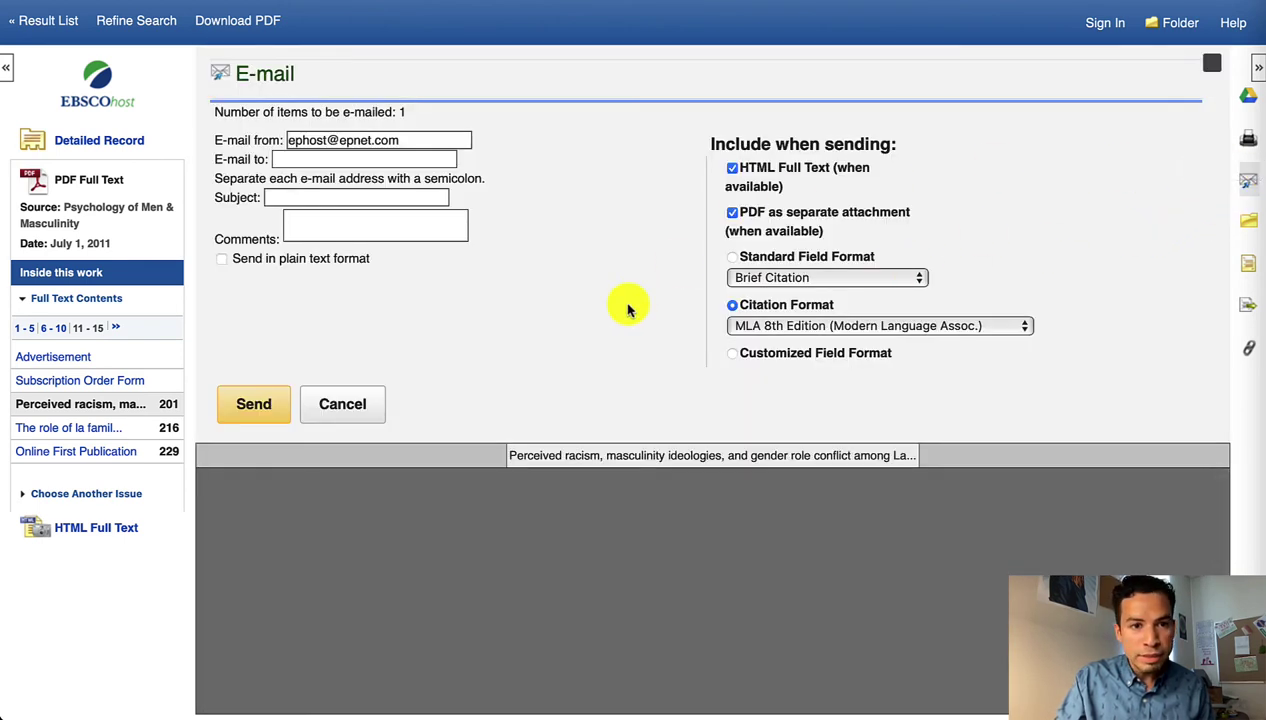
pyautogui.click(836, 330)
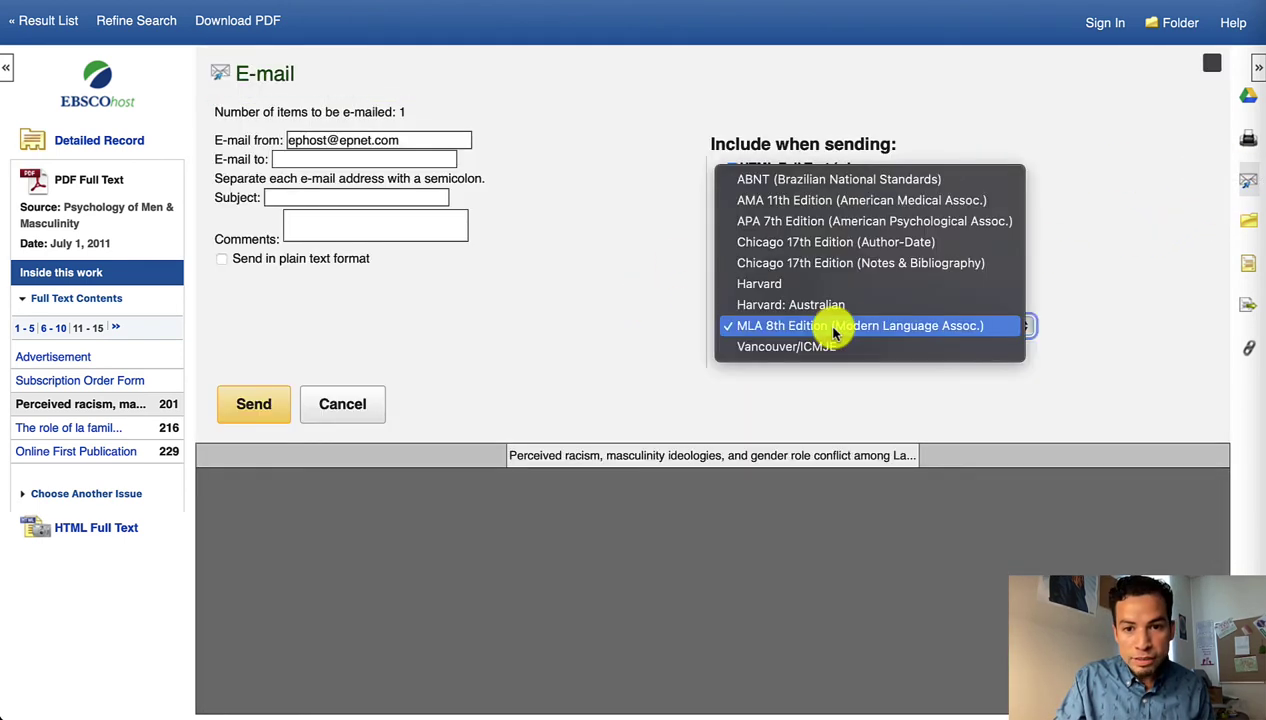
pyautogui.click(937, 228)
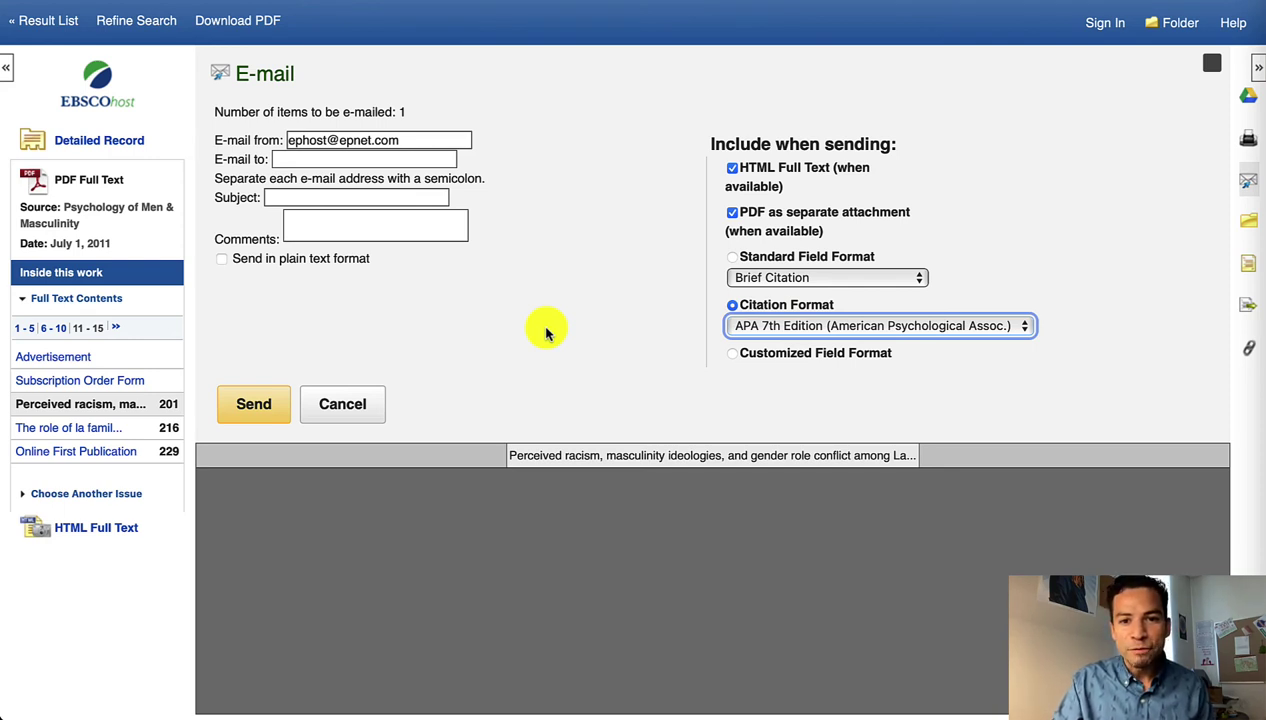
# Step: Step through the To, Subject and Comments fields, leaving the e-mail unsent
pyautogui.click(339, 162)
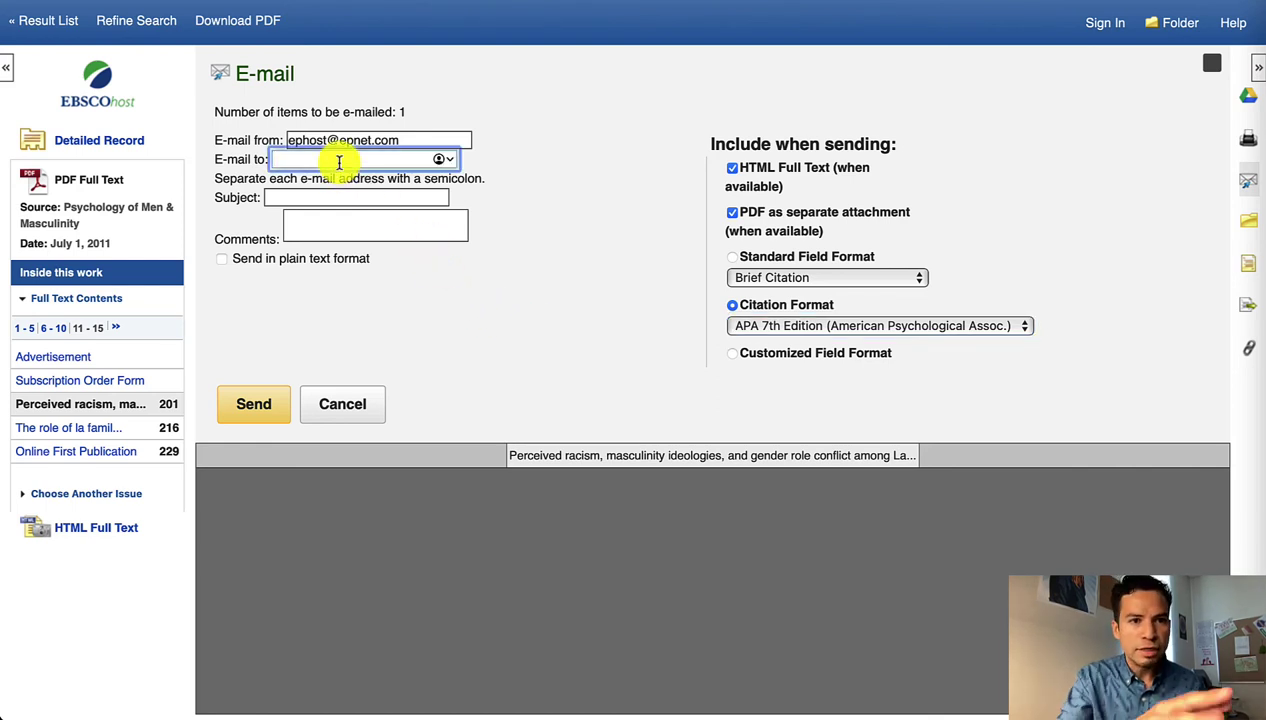
pyautogui.click(301, 197)
pyautogui.click(344, 224)
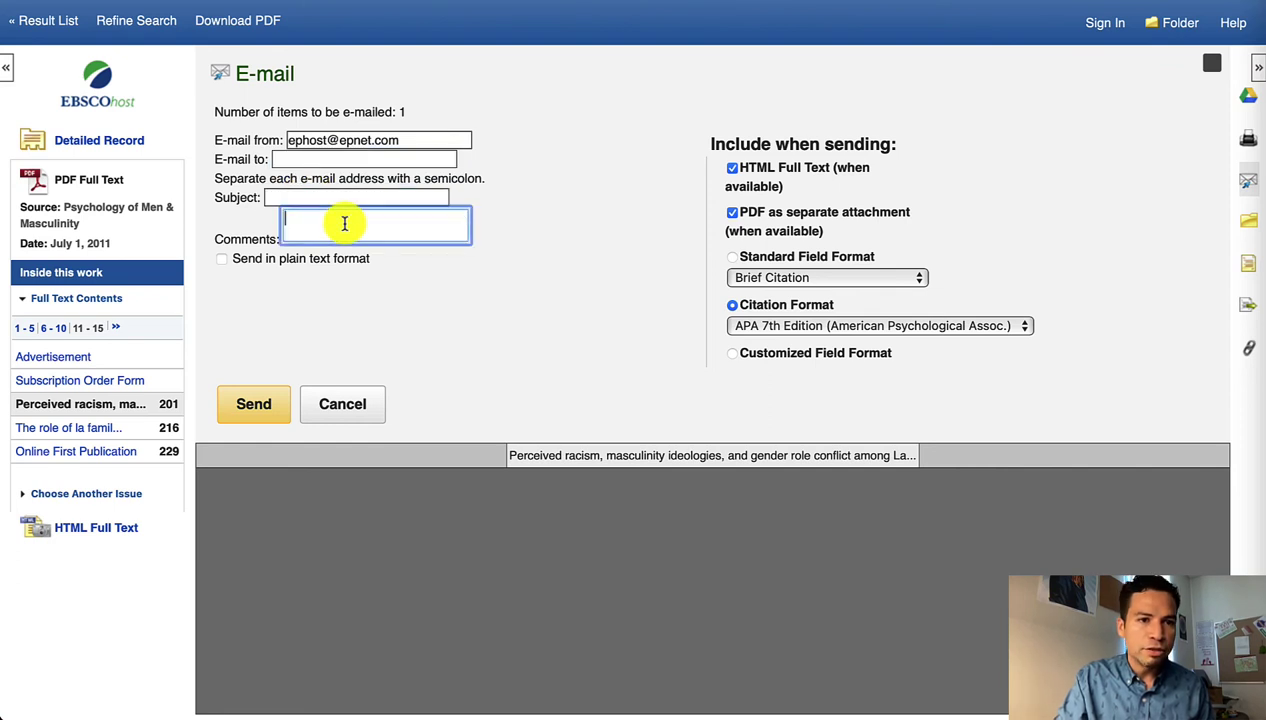
pyautogui.click(297, 197)
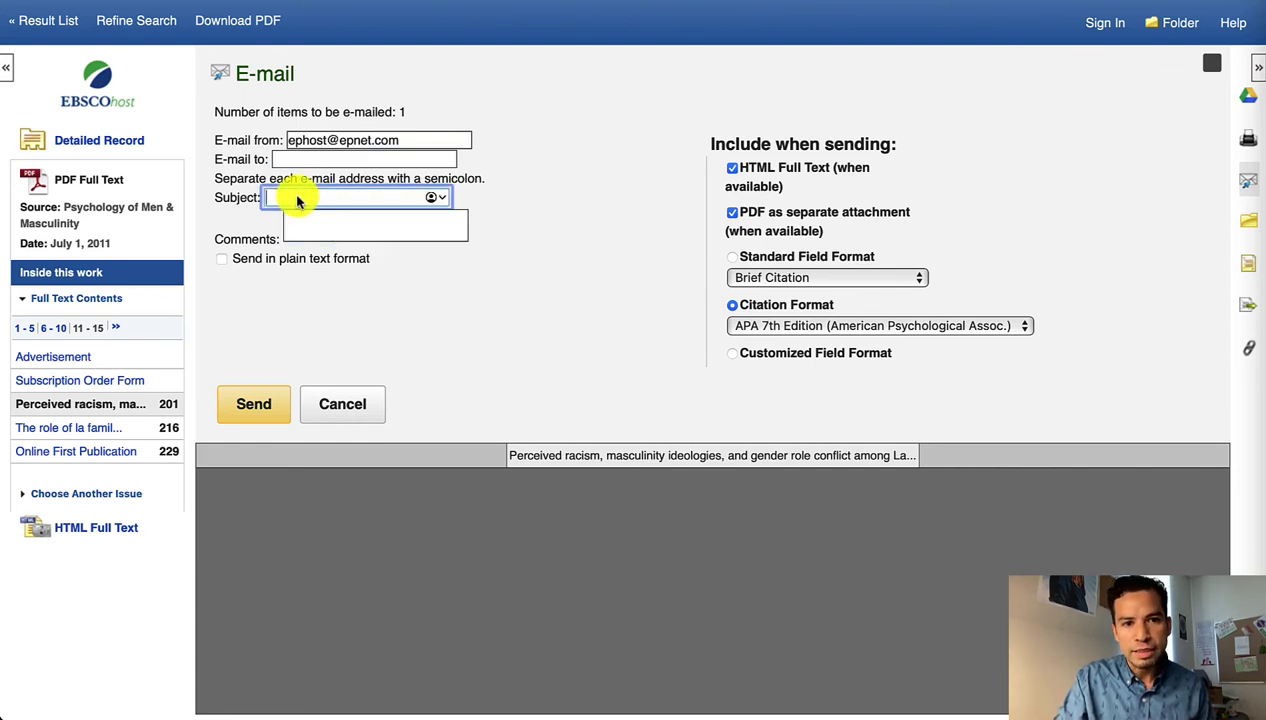
pyautogui.click(336, 235)
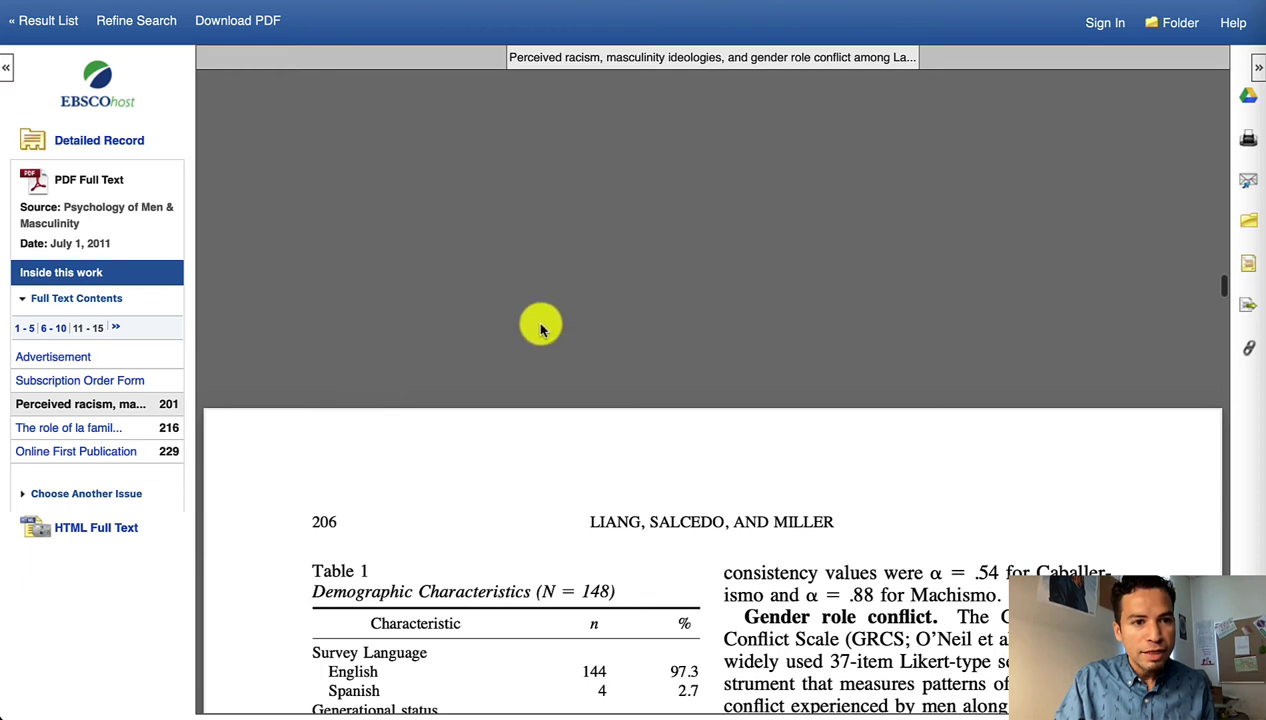
# Step: Open the article's Detailed Record and highlight its full list of keywords
pyautogui.click(90, 145)
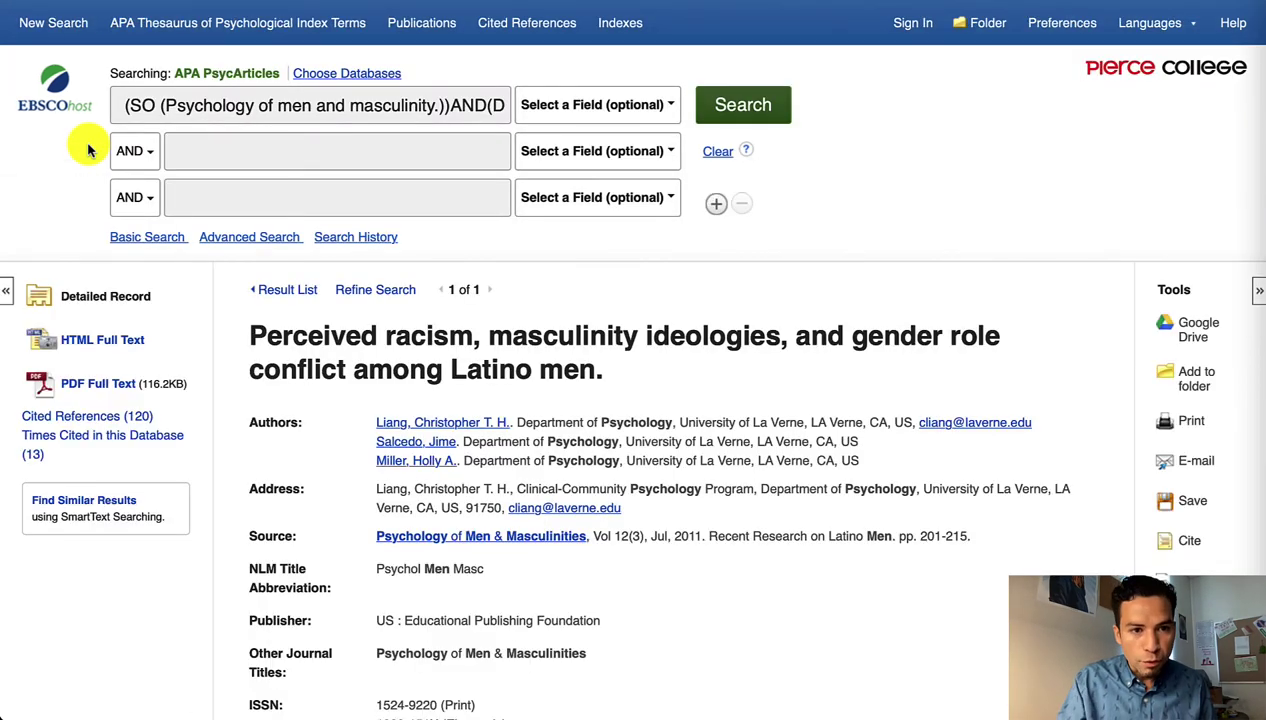
pyautogui.scroll(-2, 644, 343)
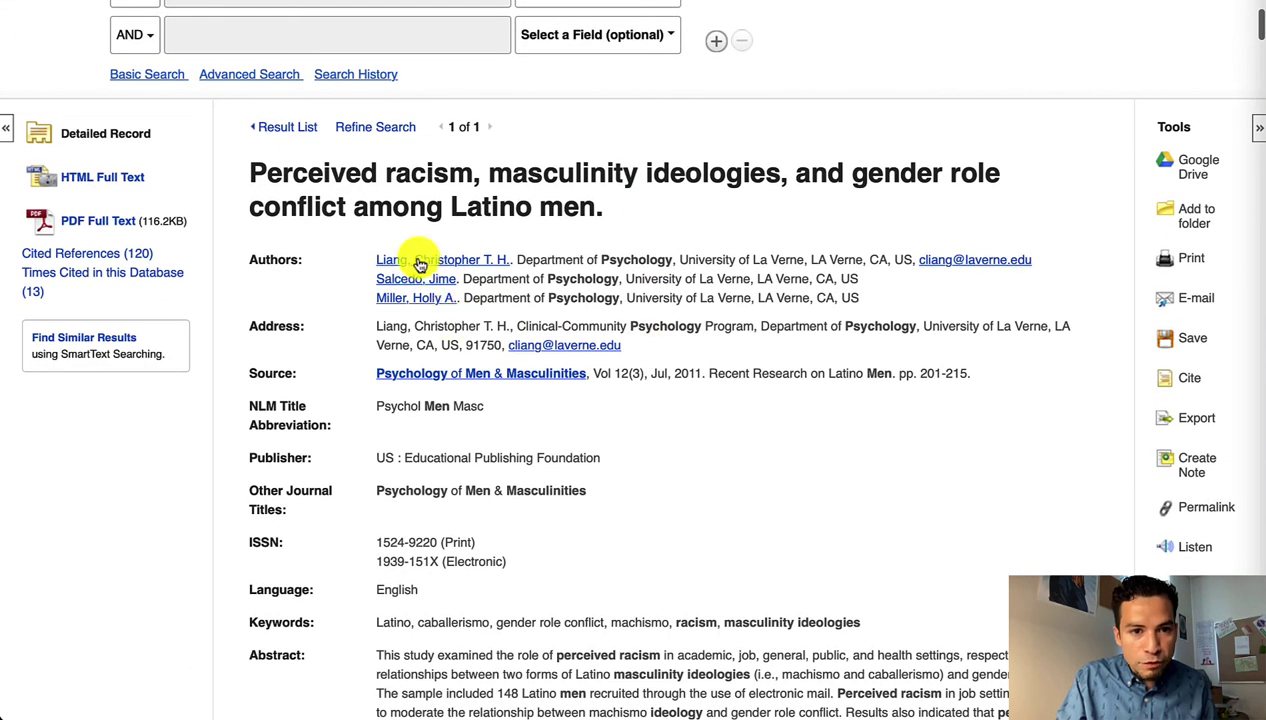
pyautogui.scroll(-2, 656, 295)
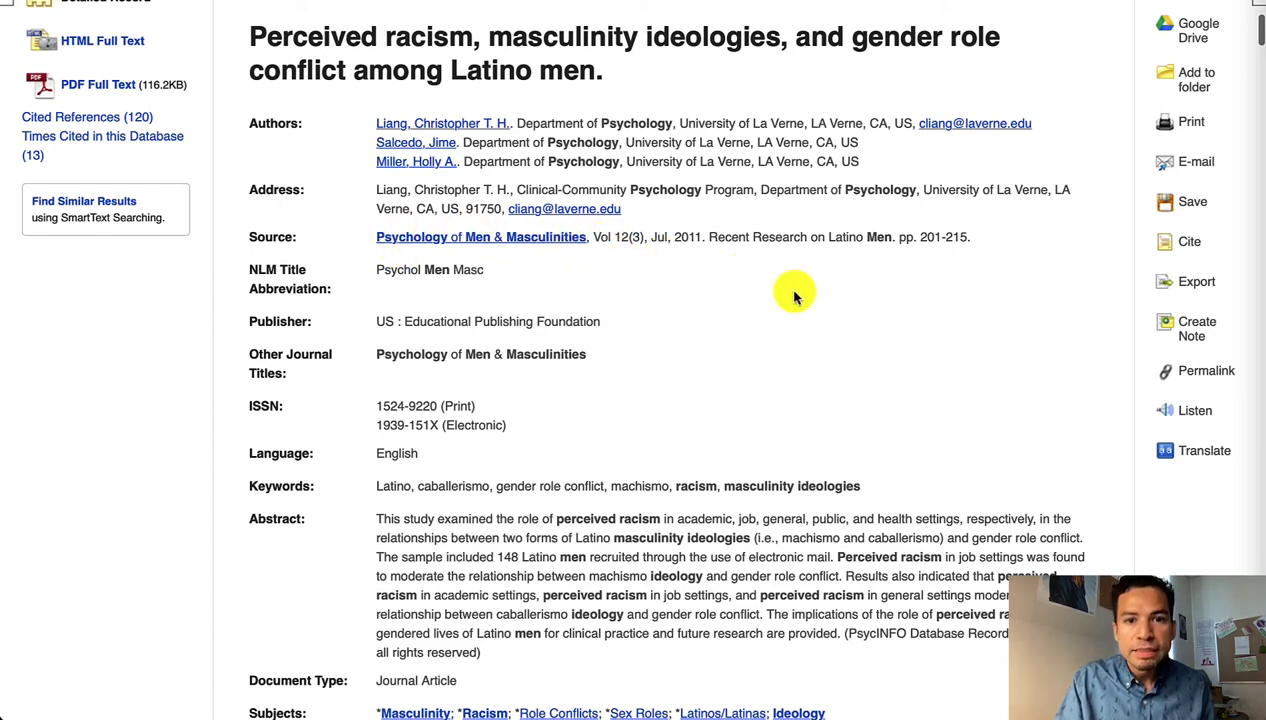
pyautogui.scroll(-3, 760, 262)
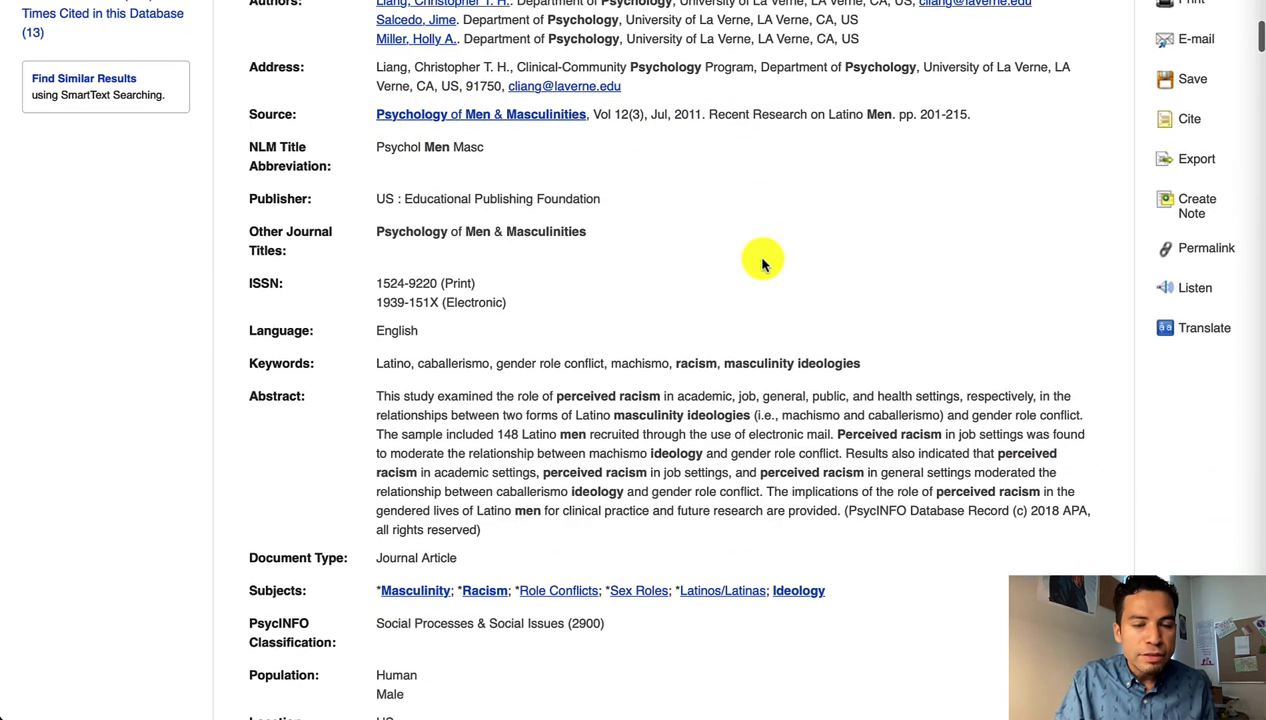
pyautogui.scroll(-3, 760, 262)
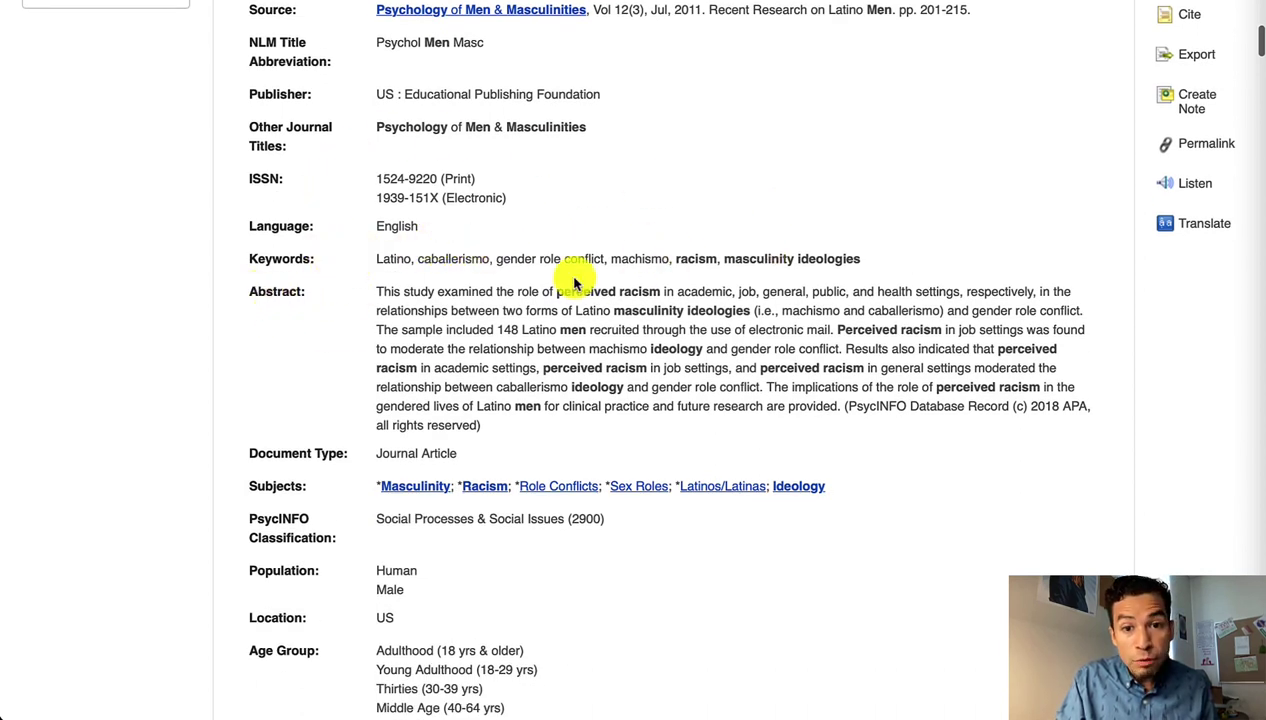
pyautogui.moveTo(900, 265); pyautogui.dragTo(375, 259)
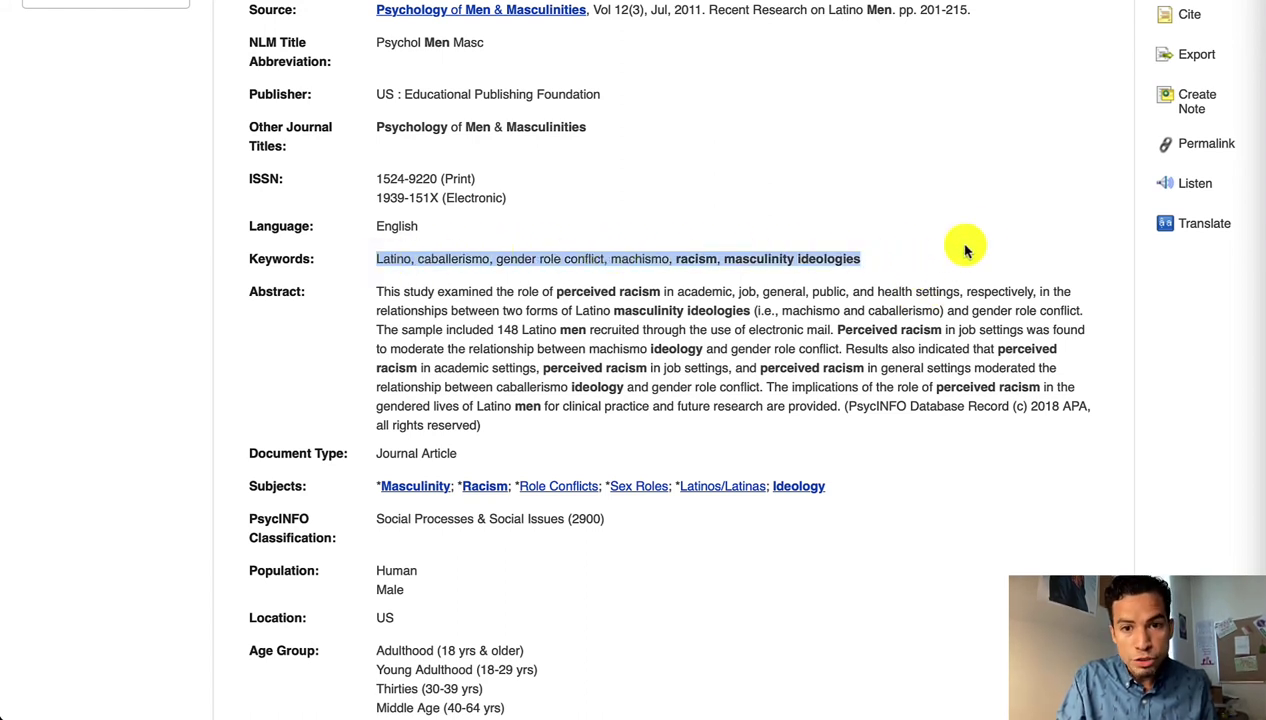
pyautogui.click(958, 253)
# Step: Review the abstract, publication type and Digital Object Identifier, then return to the top
pyautogui.scroll(-2, 958, 253)
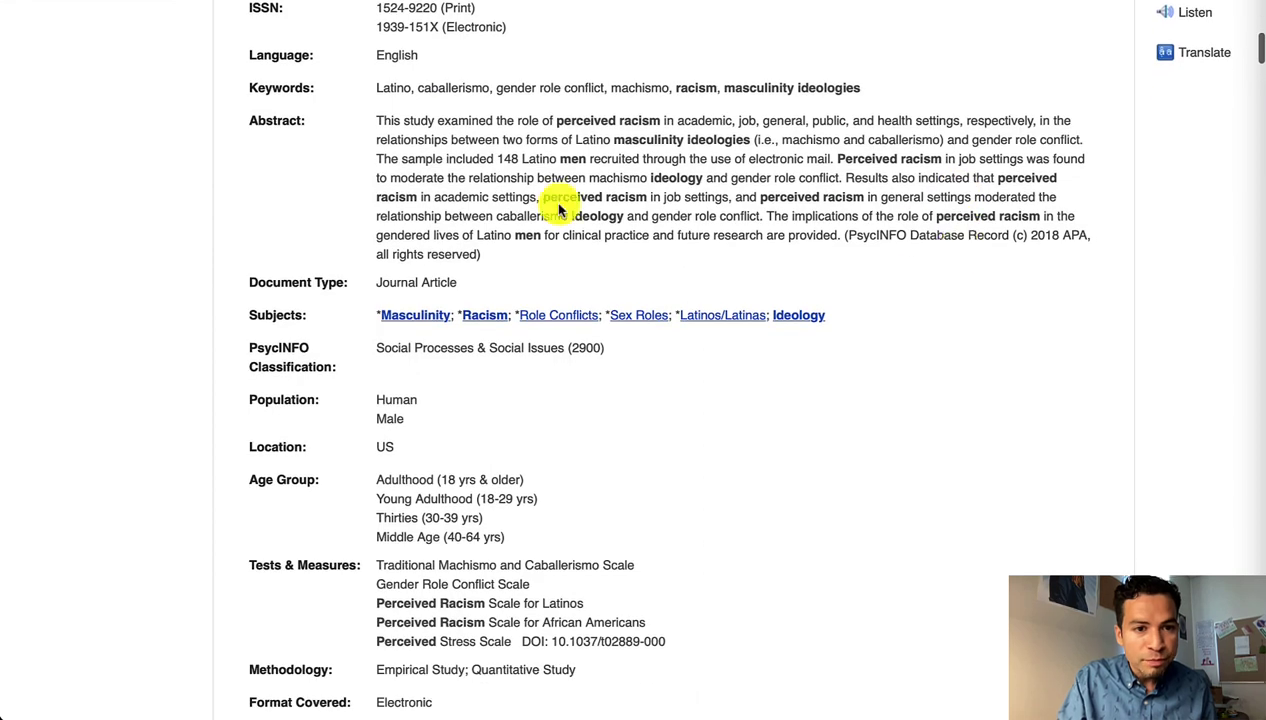
pyautogui.scroll(-3, 600, 455)
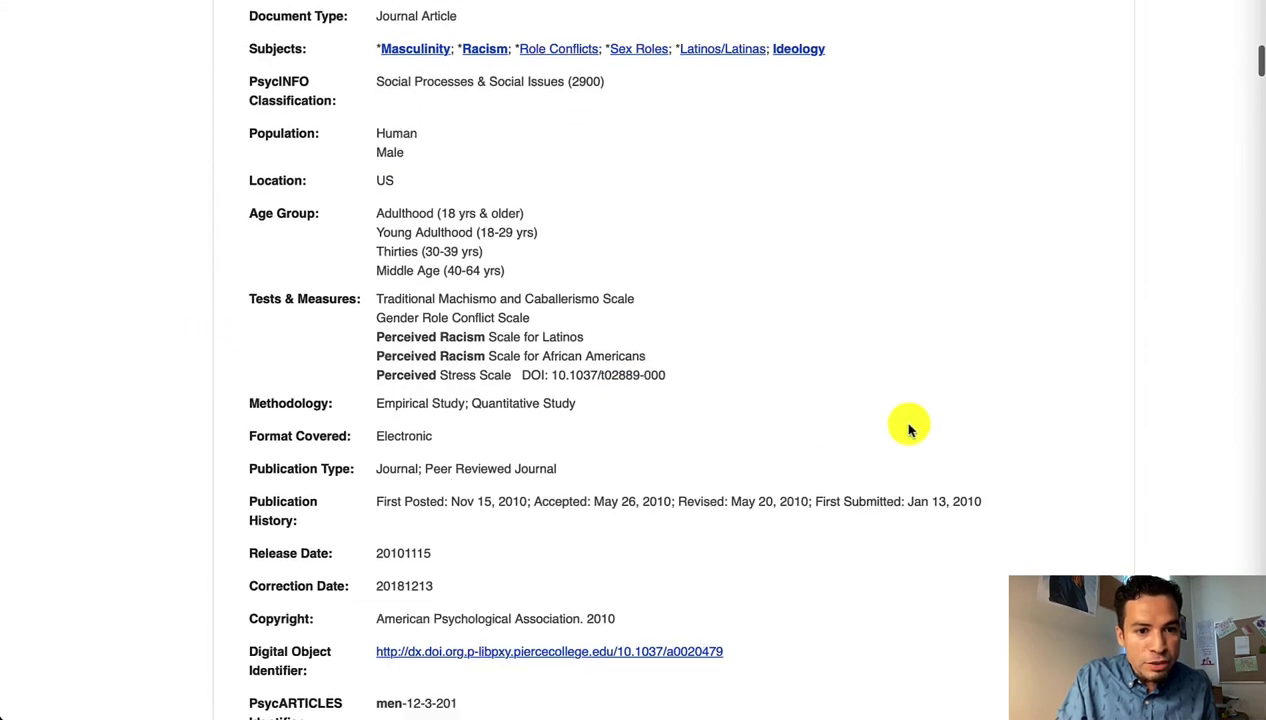
pyautogui.scroll(-3, 908, 428)
pyautogui.scroll(-3, 908, 428)
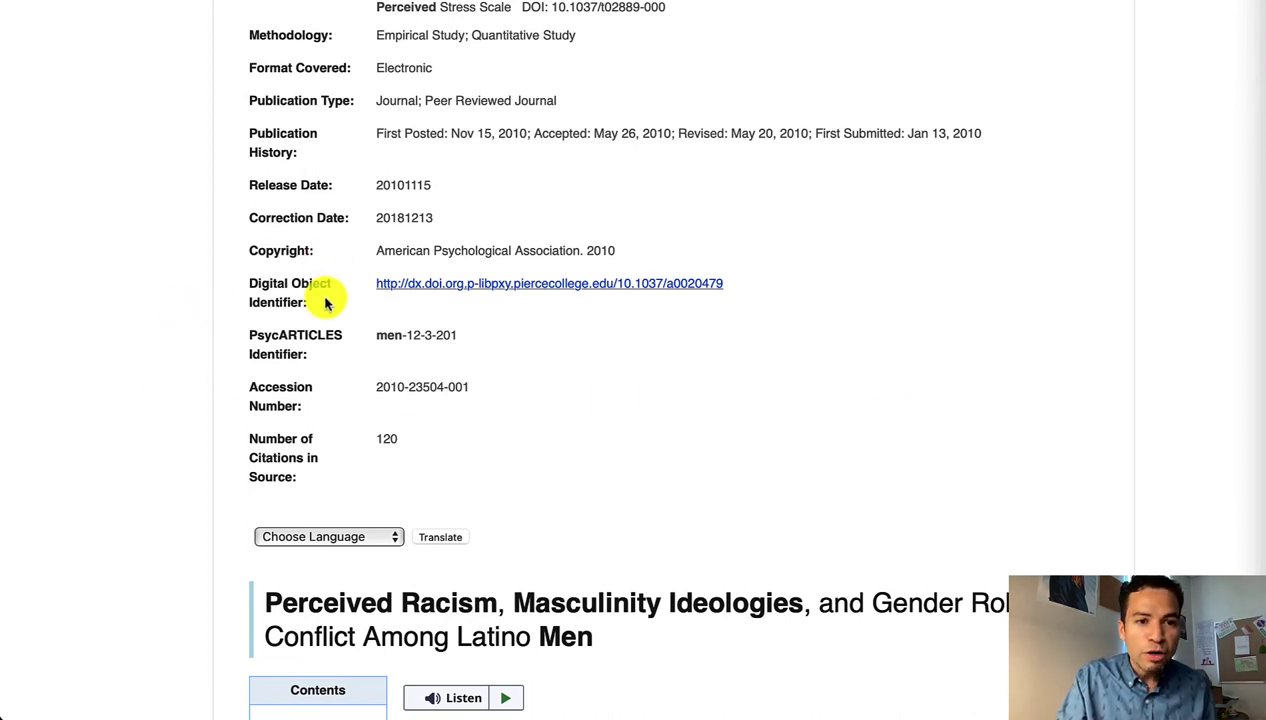
pyautogui.moveTo(313, 303); pyautogui.dragTo(250, 288)
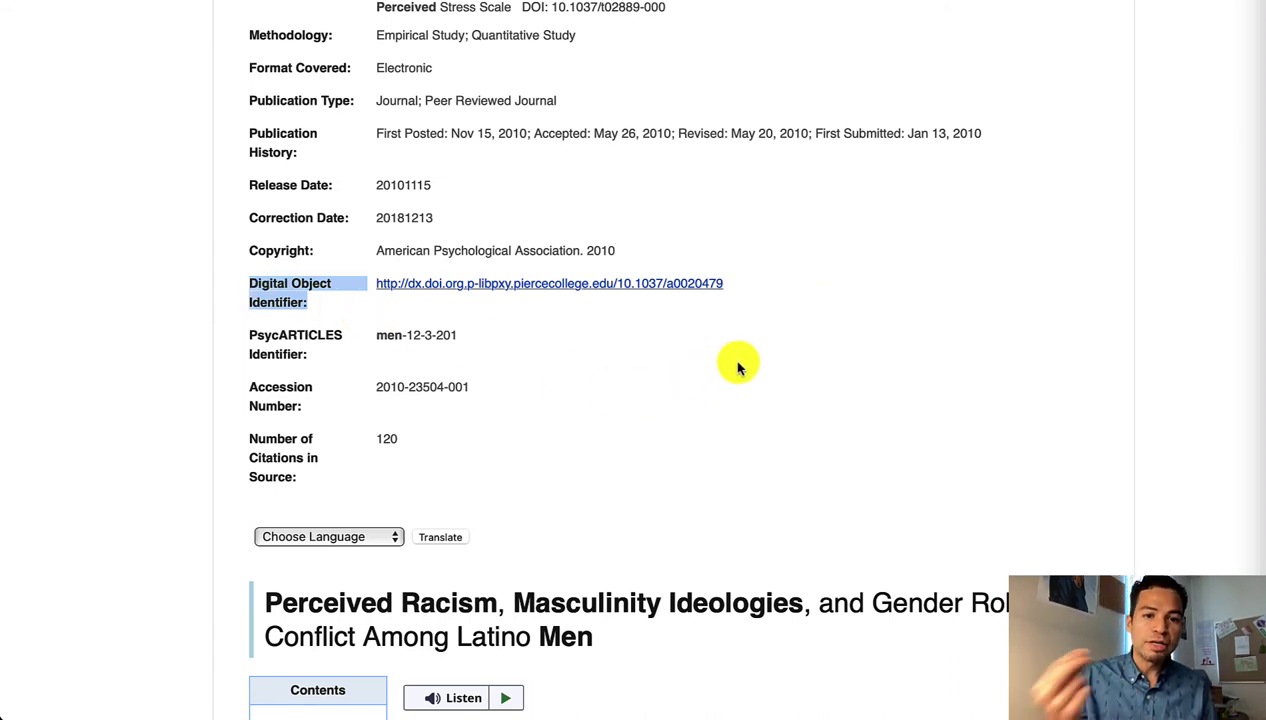
pyautogui.click(534, 385)
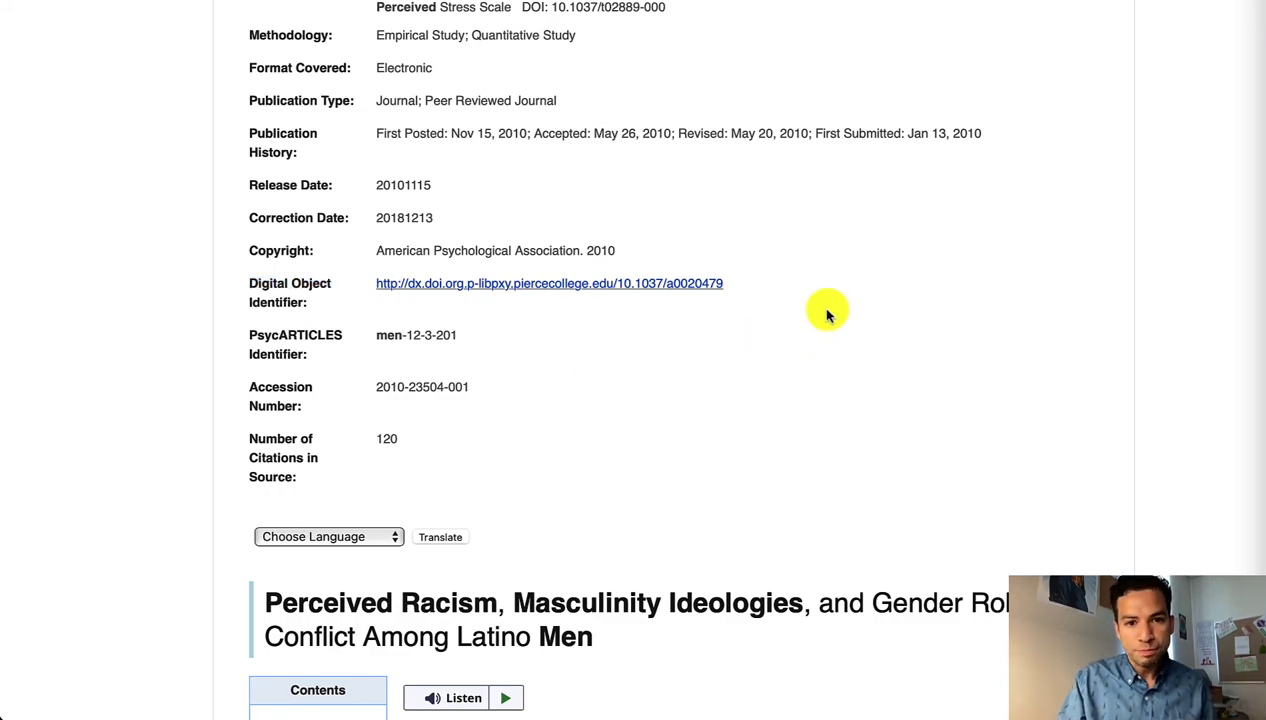
pyautogui.scroll(10, 827, 313)
pyautogui.scroll(2, 827, 315)
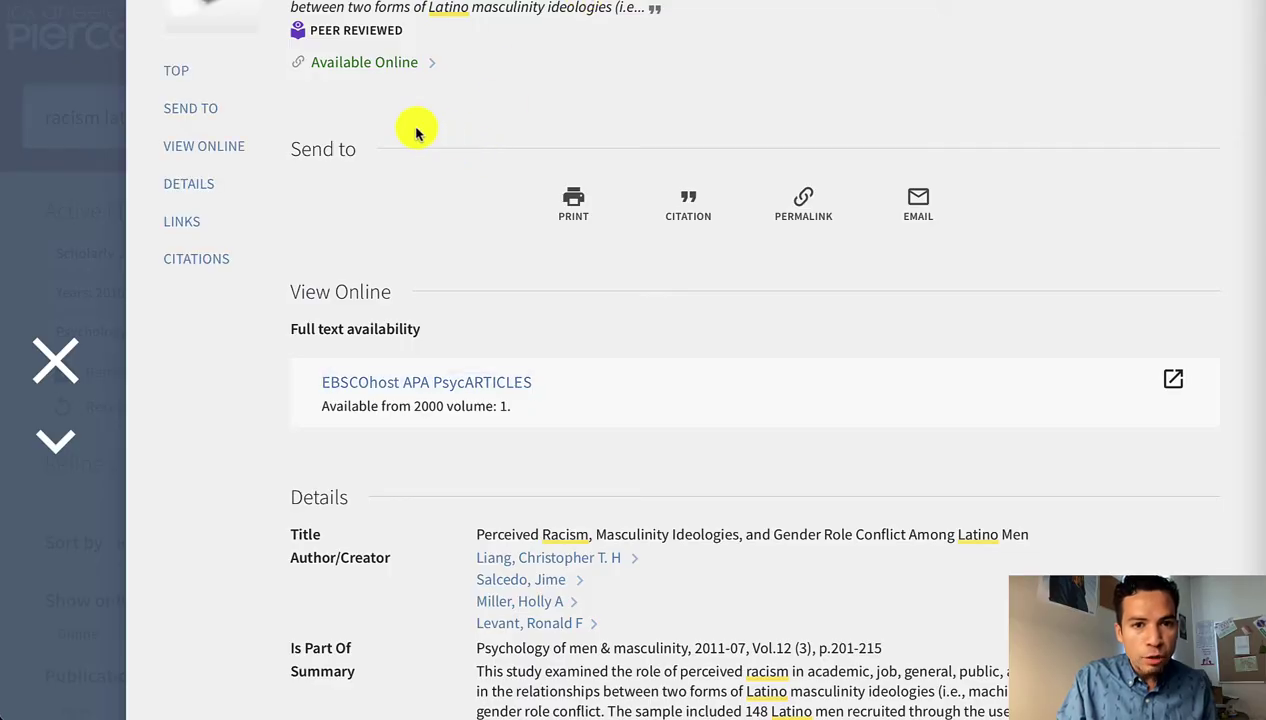
# Step: In the OneSearch record's Email form, show the article's APA (7th edition) citation
pyautogui.scroll(3, 415, 130)
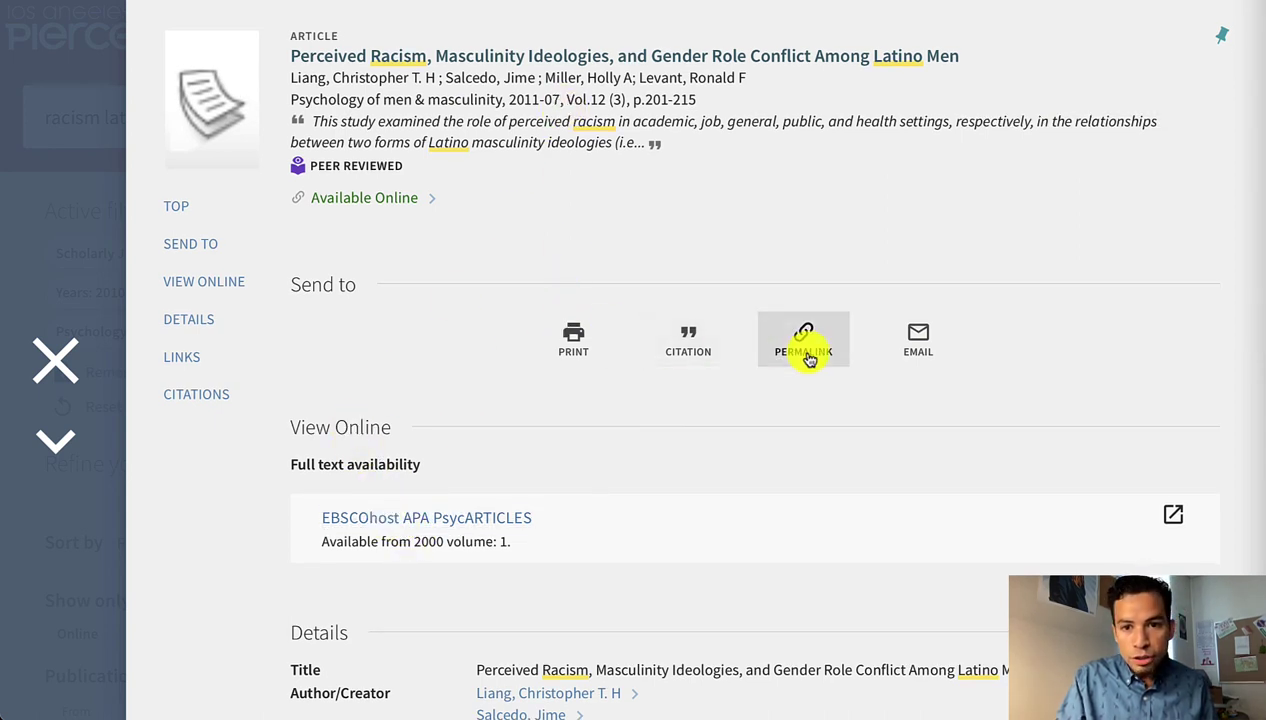
pyautogui.click(920, 335)
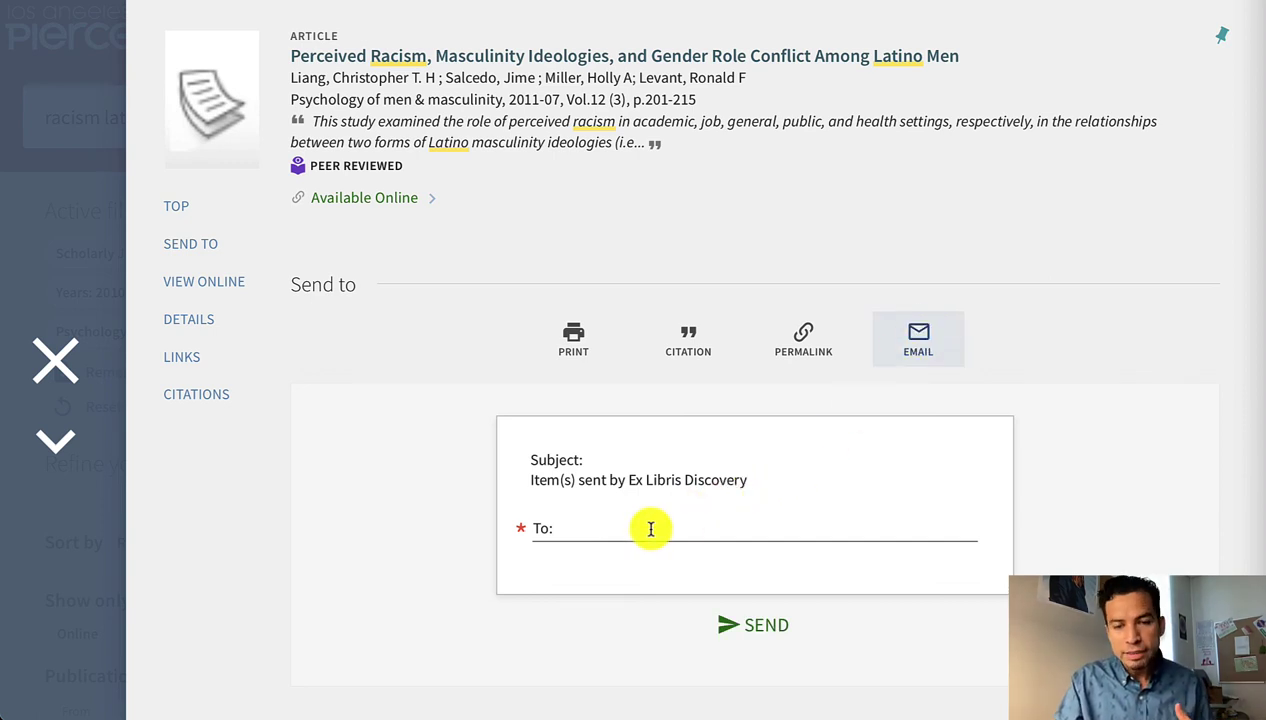
pyautogui.scroll(-2, 754, 314)
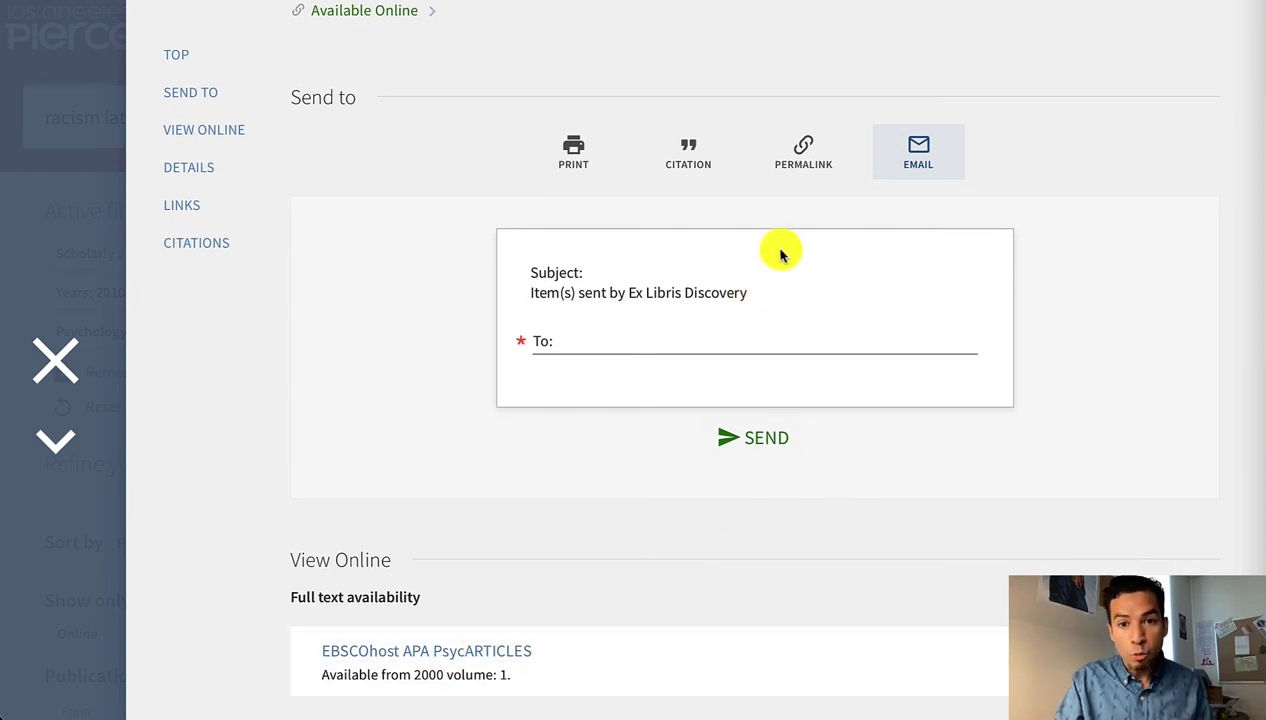
pyautogui.scroll(1, 784, 245)
pyautogui.click(690, 283)
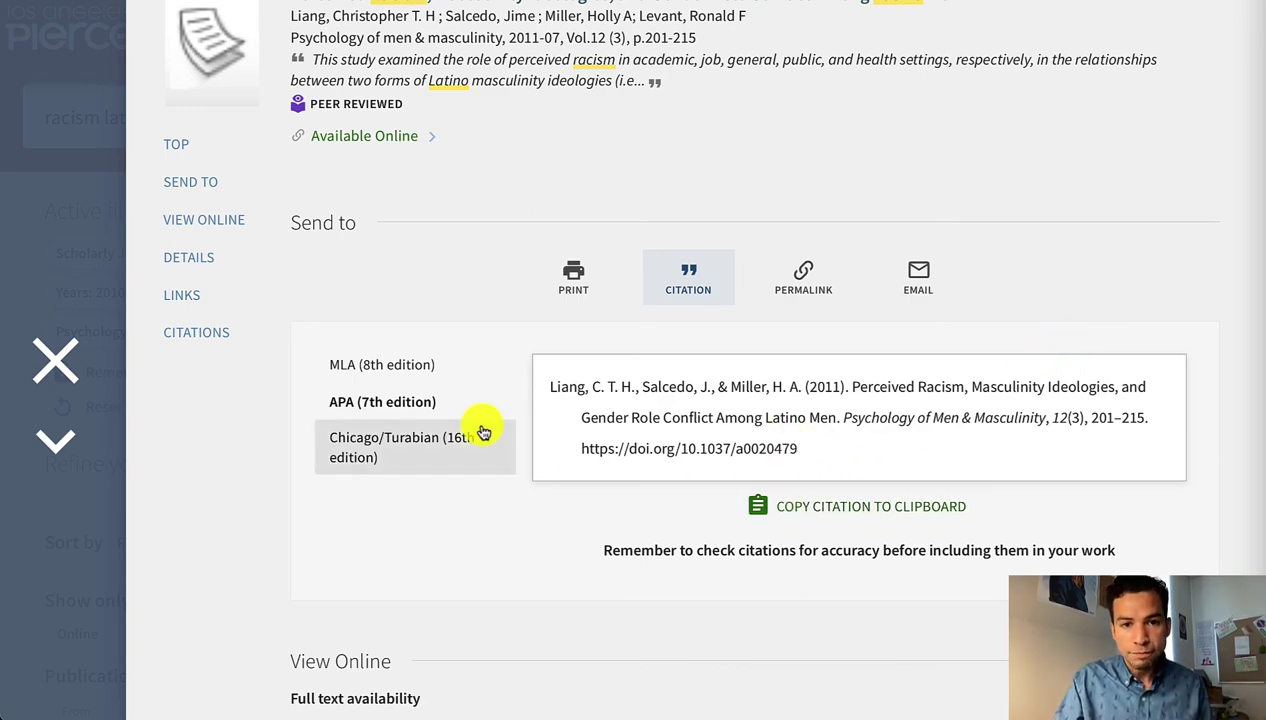
# Step: Look over the citation and the record's Details section, including the DOI link
pyautogui.scroll(-3, 481, 426)
pyautogui.scroll(2, 481, 426)
pyautogui.scroll(-4, 481, 426)
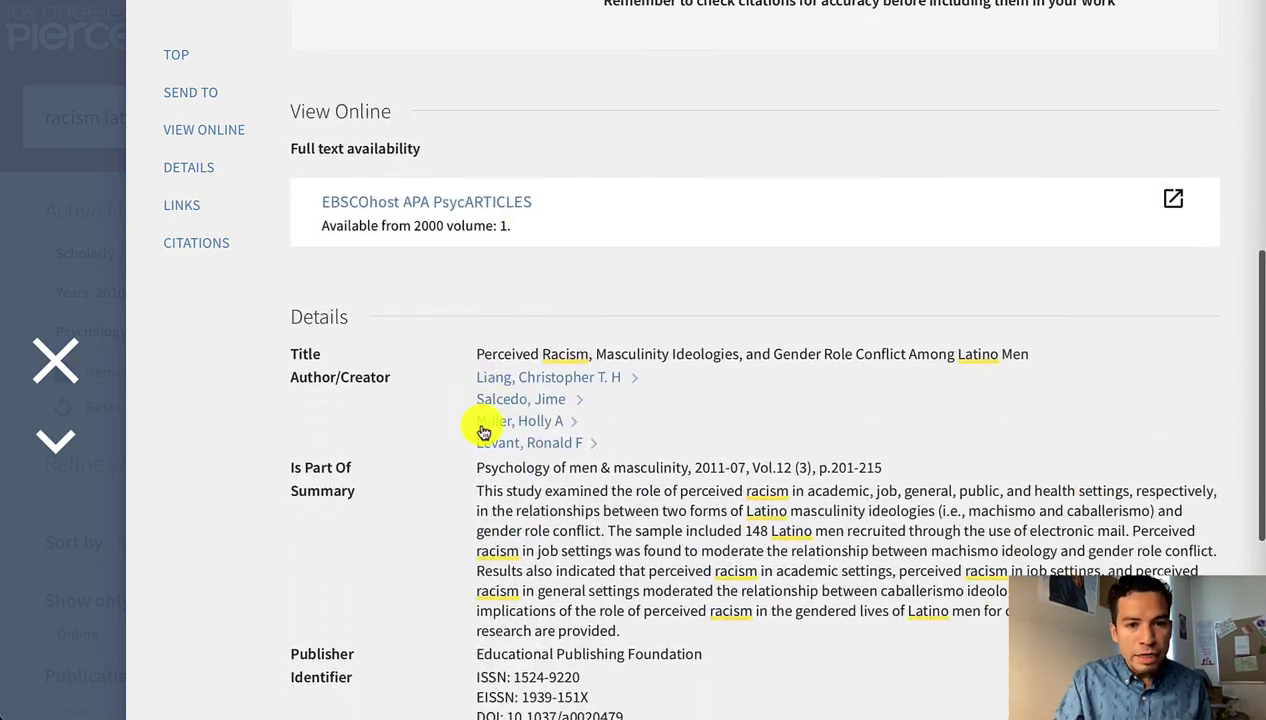
pyautogui.scroll(-3, 947, 424)
pyautogui.scroll(2, 947, 427)
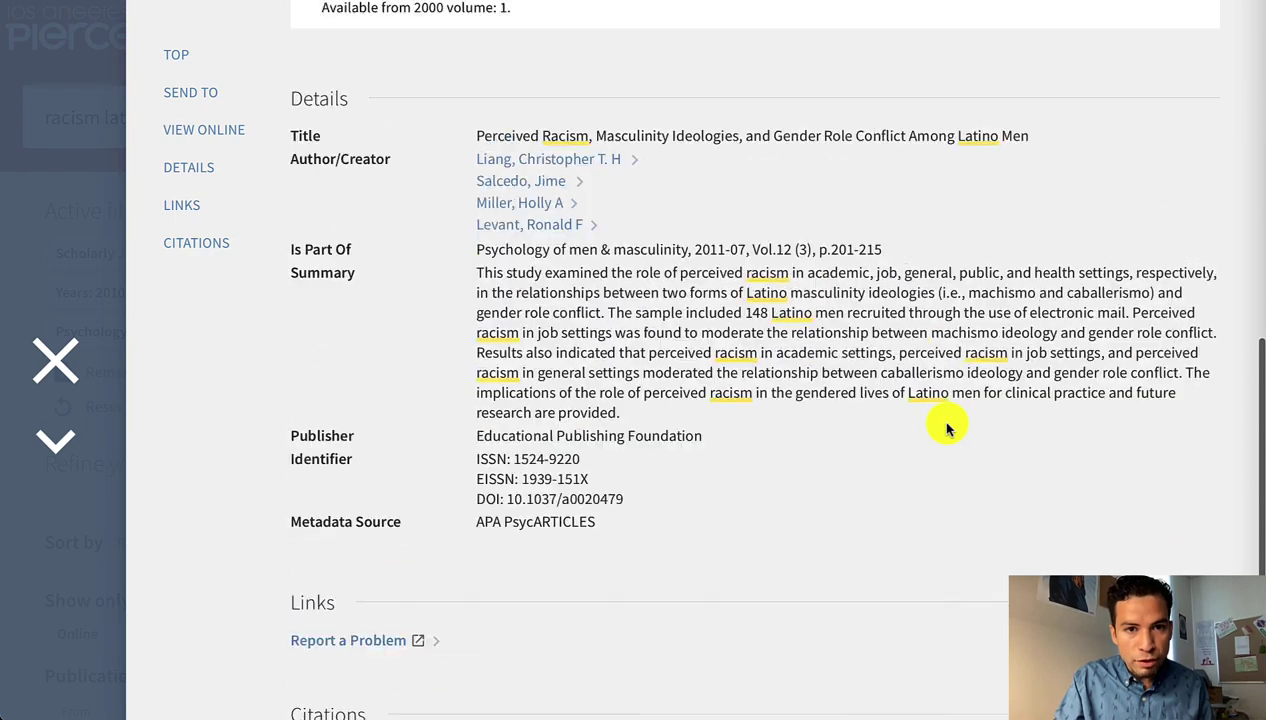
pyautogui.scroll(-3, 947, 427)
pyautogui.scroll(3, 548, 267)
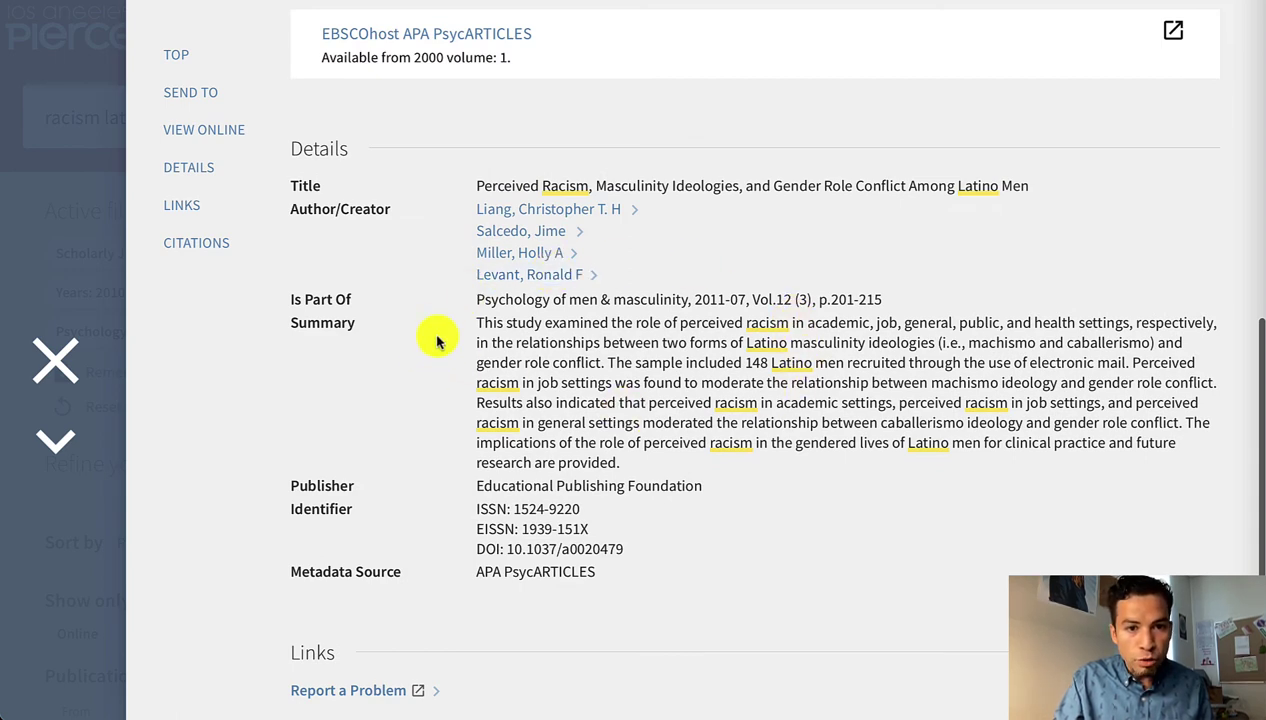
pyautogui.scroll(1, 685, 463)
pyautogui.scroll(8, 686, 461)
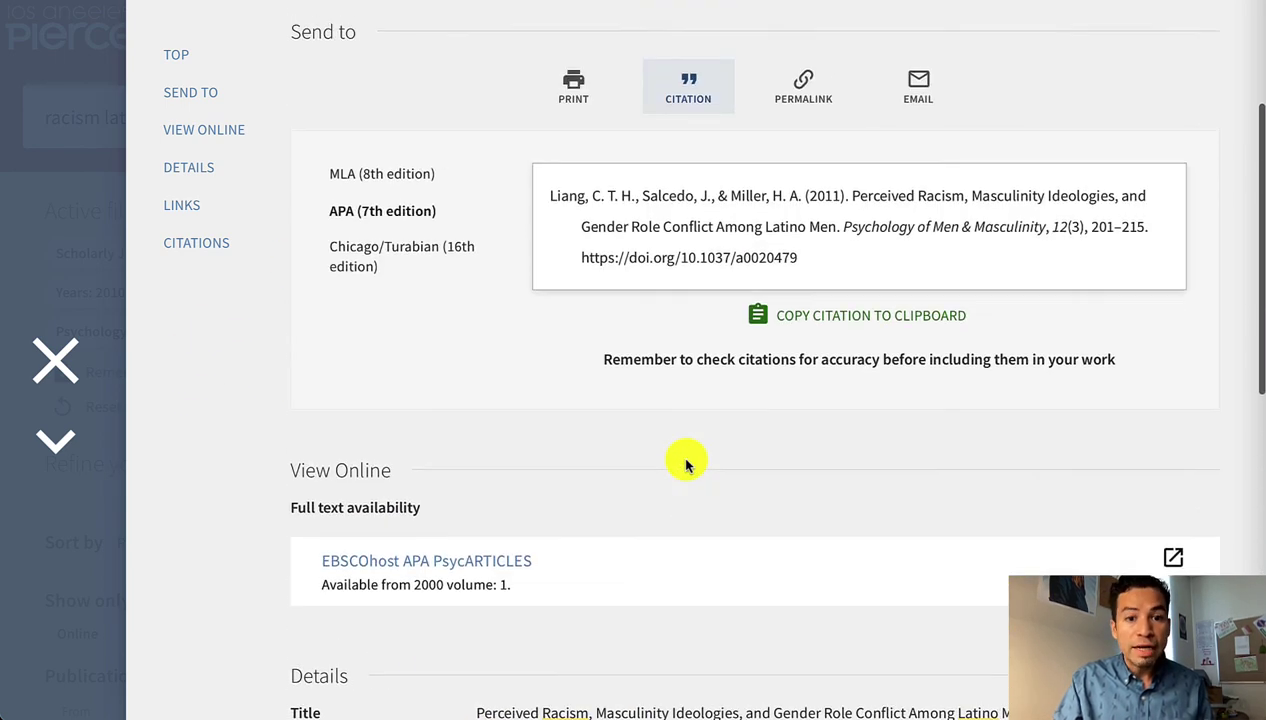